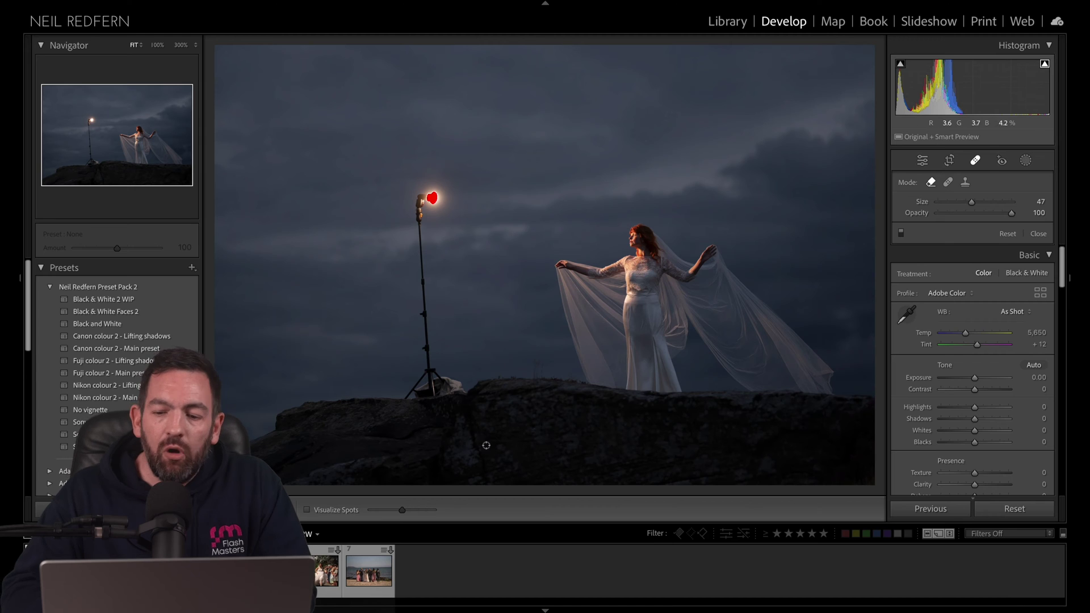
scroll(954, 352, "down", 5)
scroll(931, 318, "up", 5)
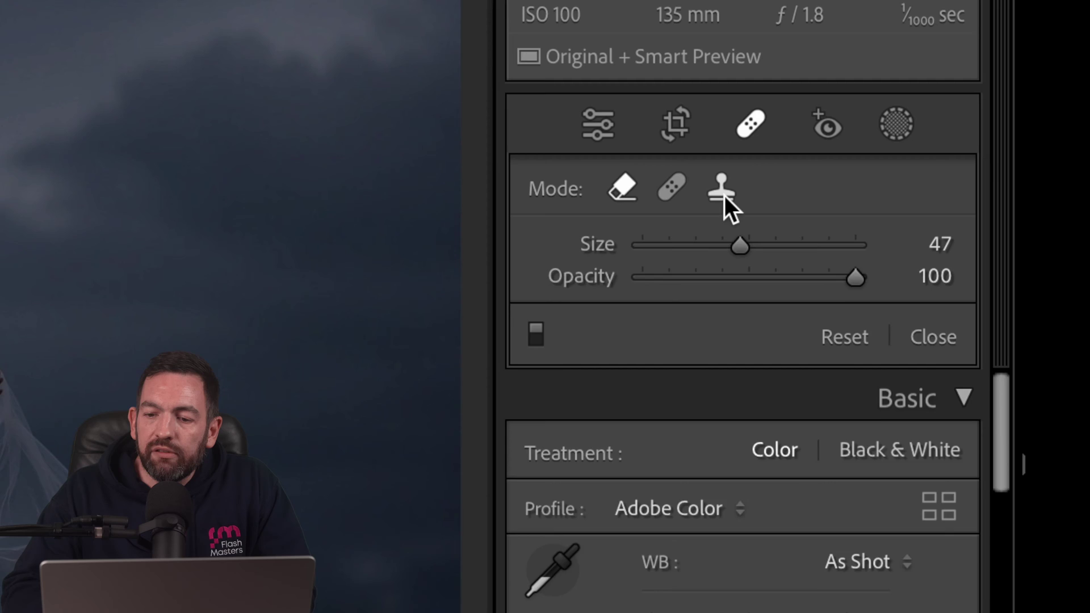
left_click(966, 183)
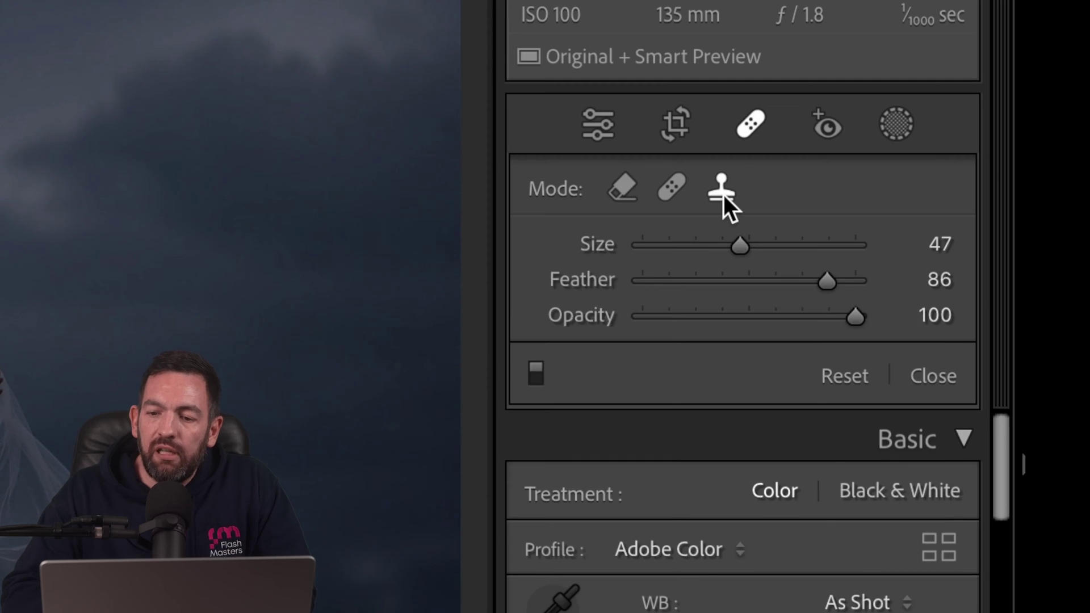
left_click(672, 185)
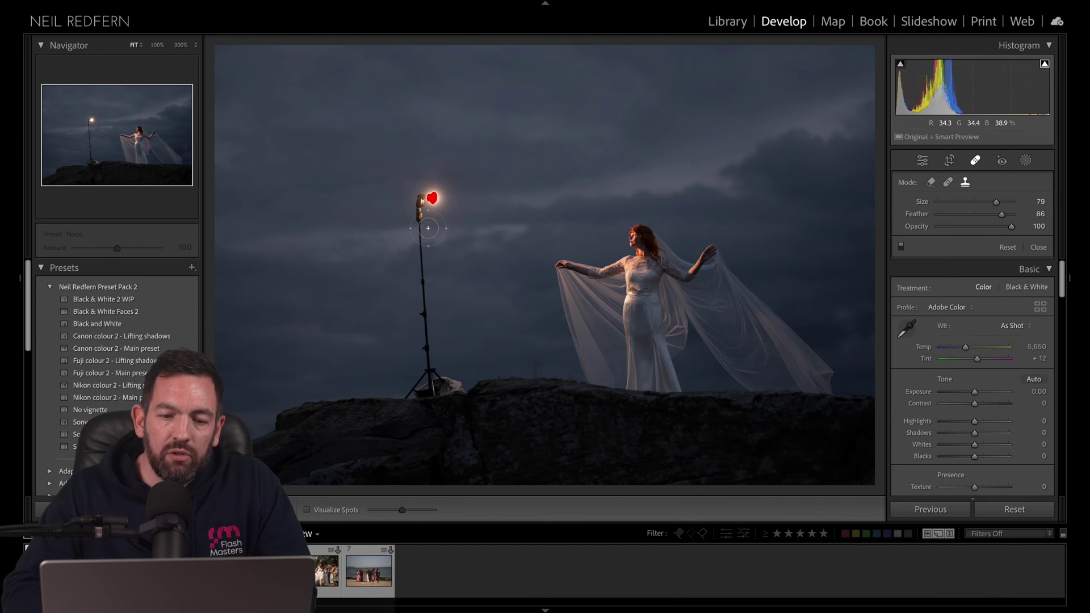
mouse_move(428, 228)
left_mouse_down()
mouse_move(425, 194)
mouse_move(419, 396)
mouse_move(449, 392)
mouse_move(434, 402)
left_mouse_up()
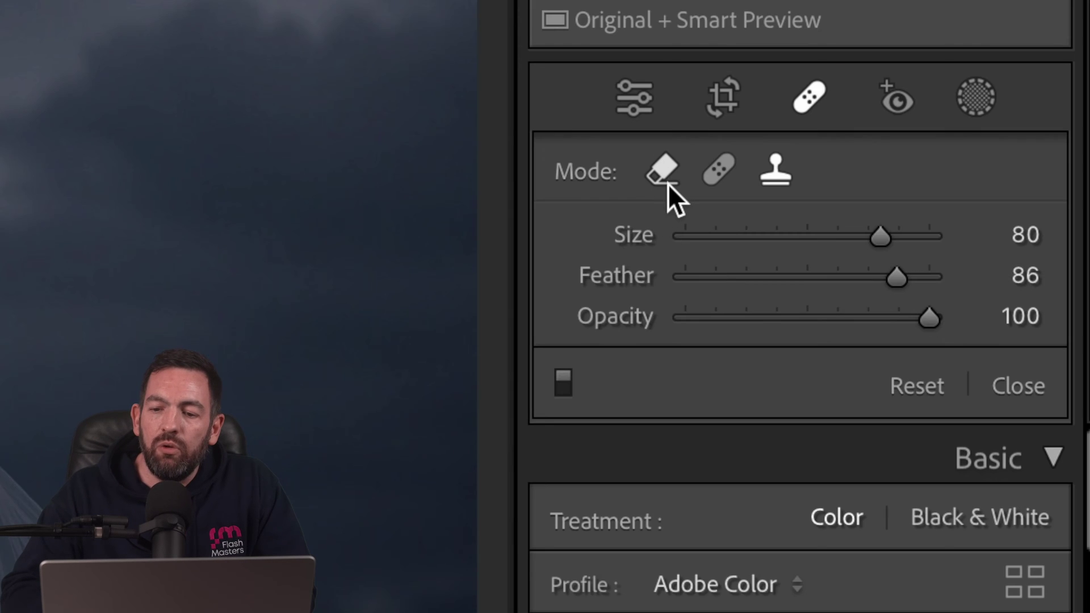
- Erase the light stand, its glowing lamp and its base from the cliff photo using Remove mode with a brush size of 78
left_click(668, 182)
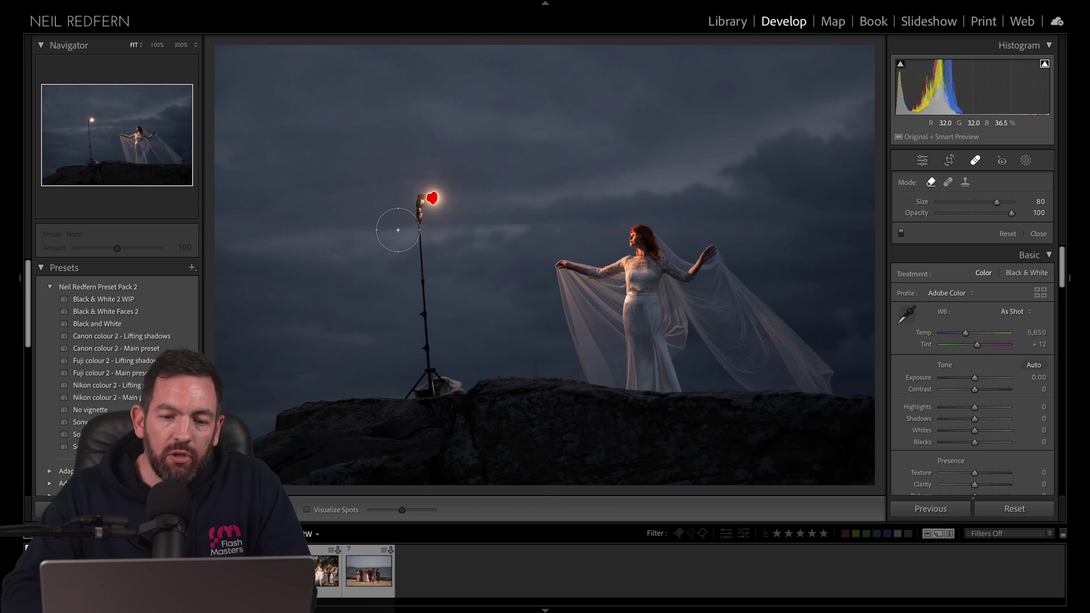
scroll(402, 231, "down", 1)
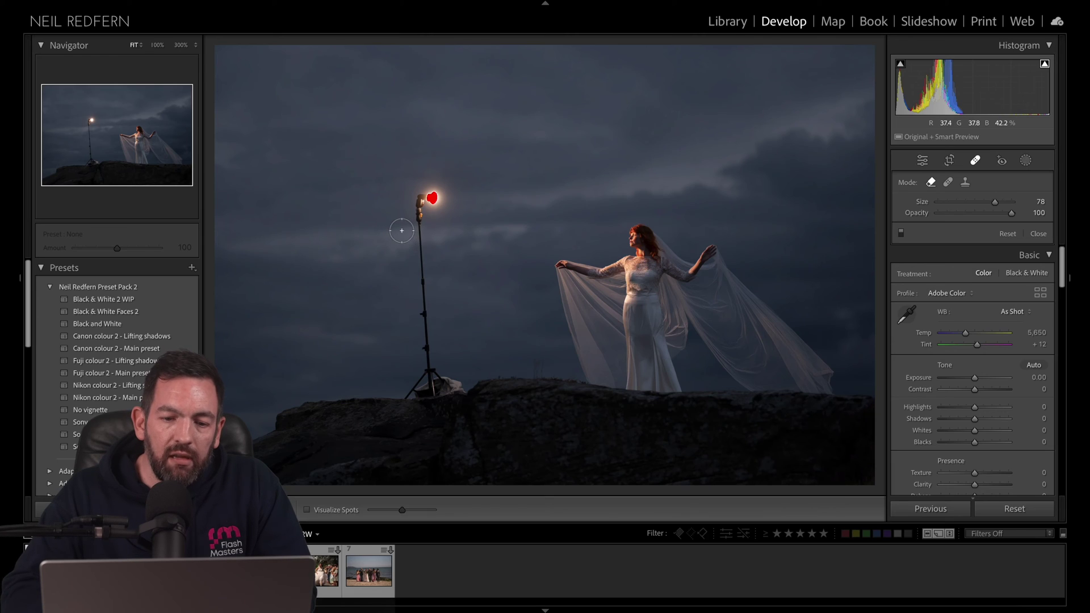
left_click_drag(402, 231, 421, 268)
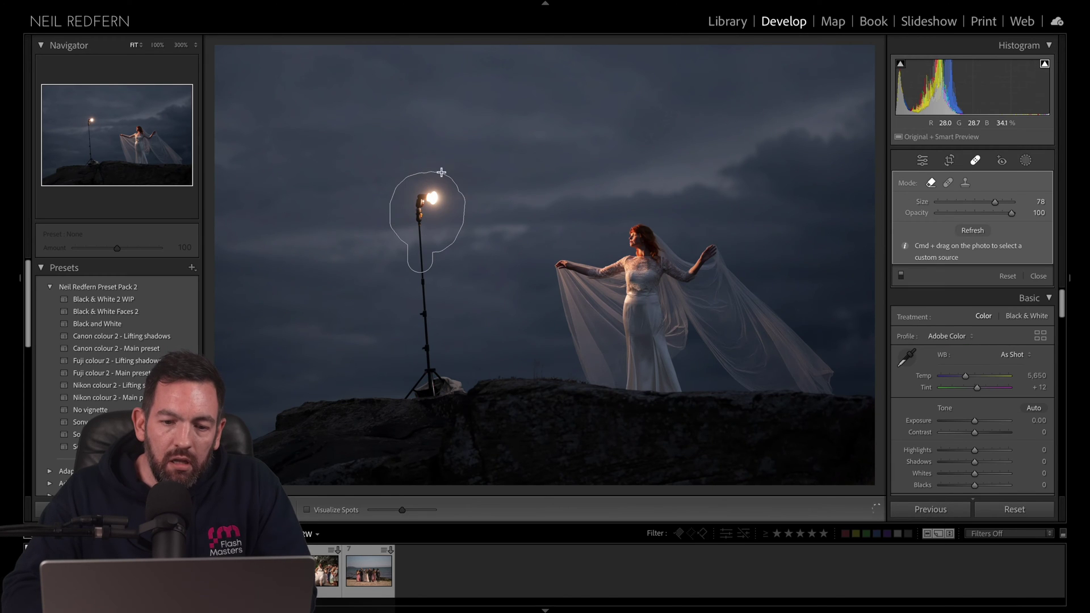
mouse_move(441, 172)
left_mouse_down()
mouse_move(385, 203)
mouse_move(441, 164)
mouse_move(435, 195)
left_mouse_up()
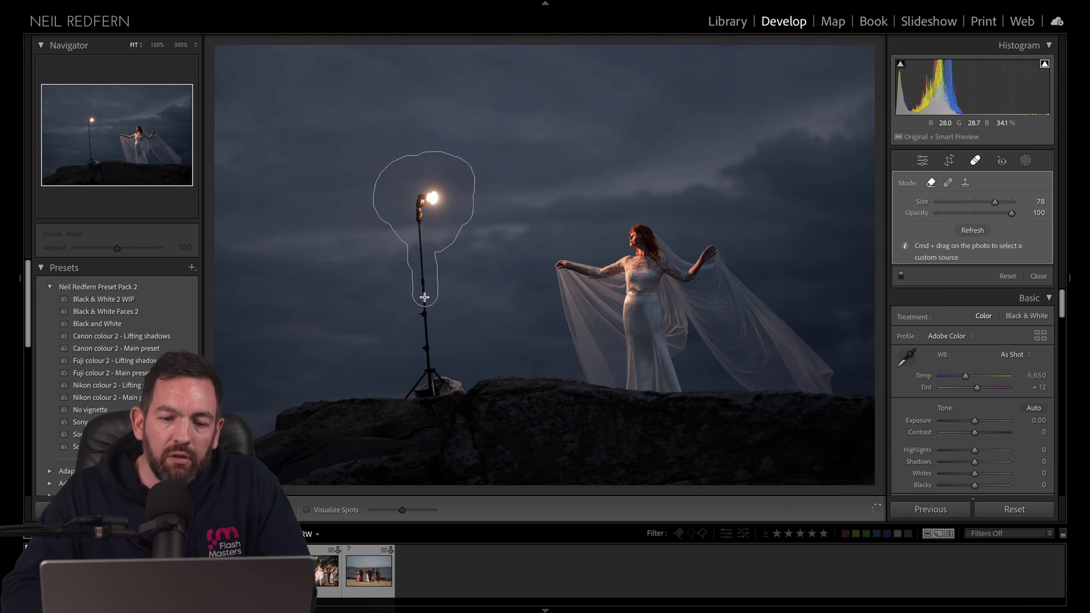
mouse_move(426, 357)
left_mouse_down()
mouse_move(412, 406)
mouse_move(425, 381)
mouse_move(452, 396)
left_mouse_up()
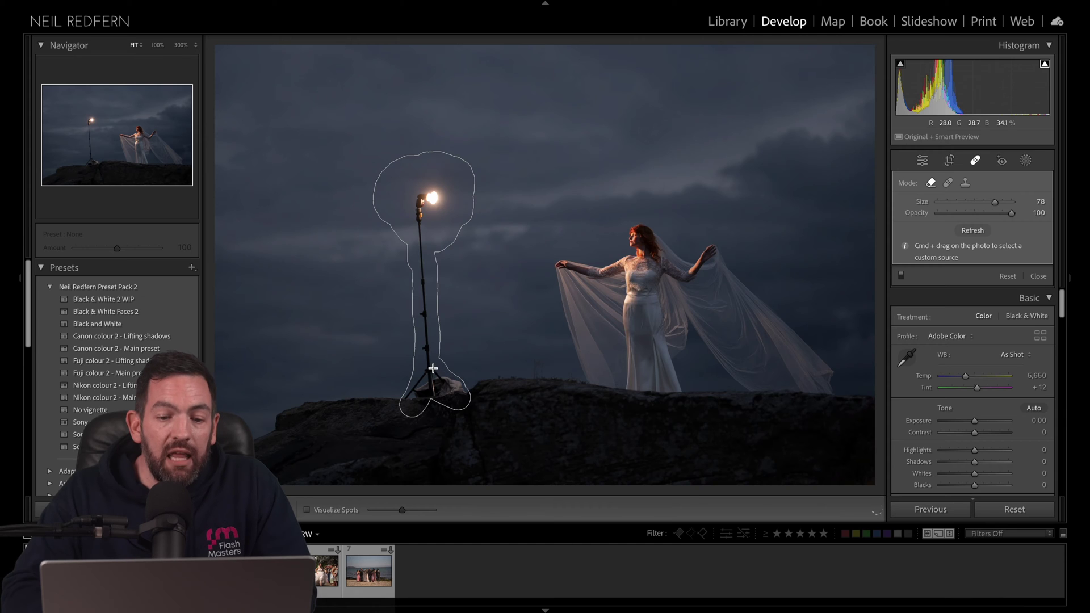
left_click_drag(433, 369, 433, 370)
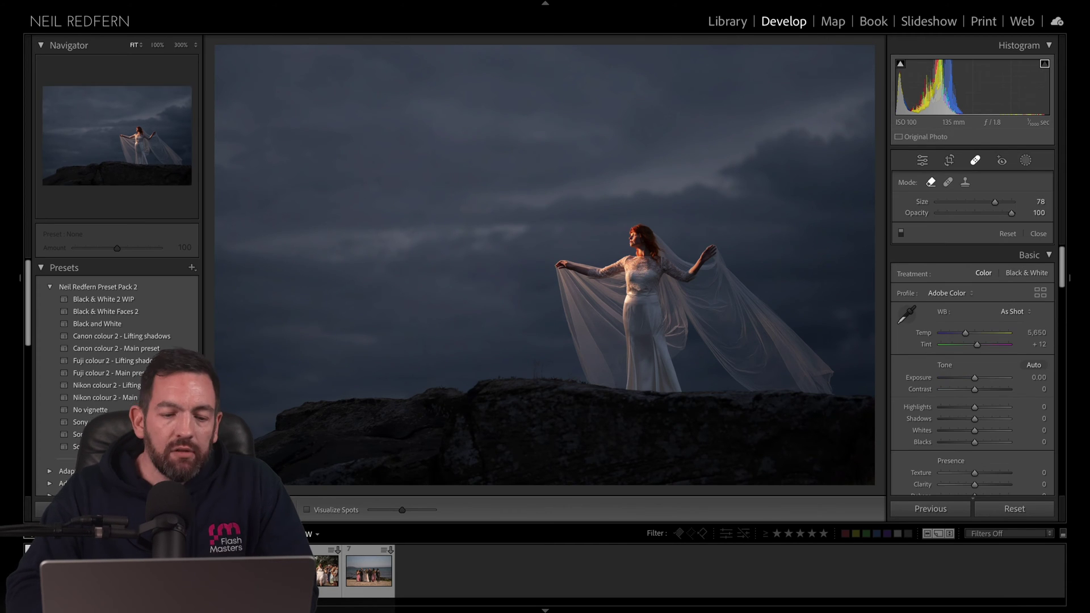
- Apply the Sony colour 3 - Main preset WIP preset to the hanging wedding dress photo, with Shadows +1, Exposure +0.66 and Temp 5,531
key("Right")
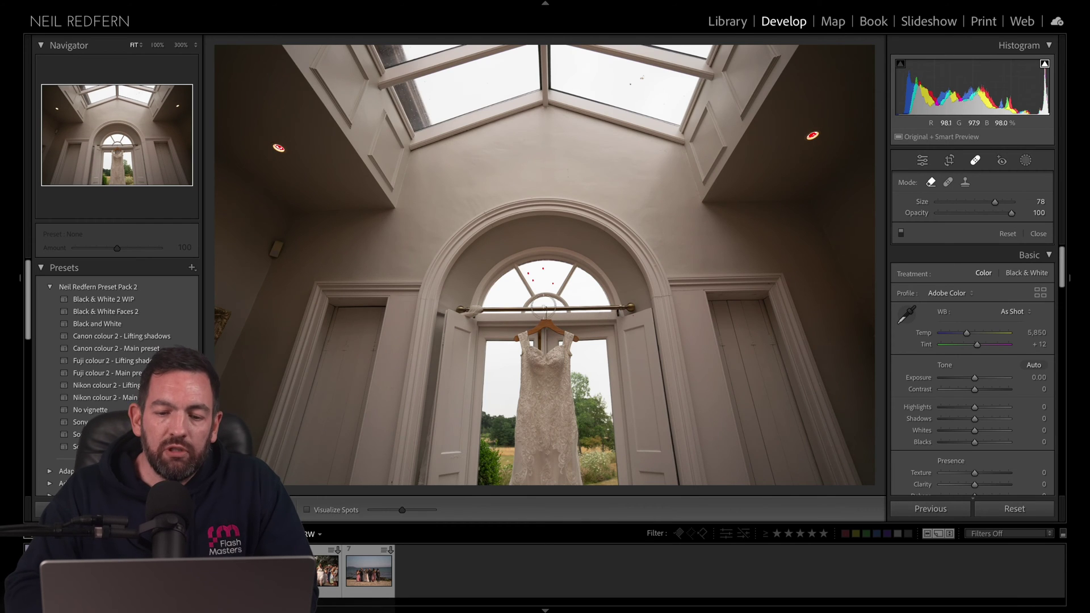
left_click(103, 447)
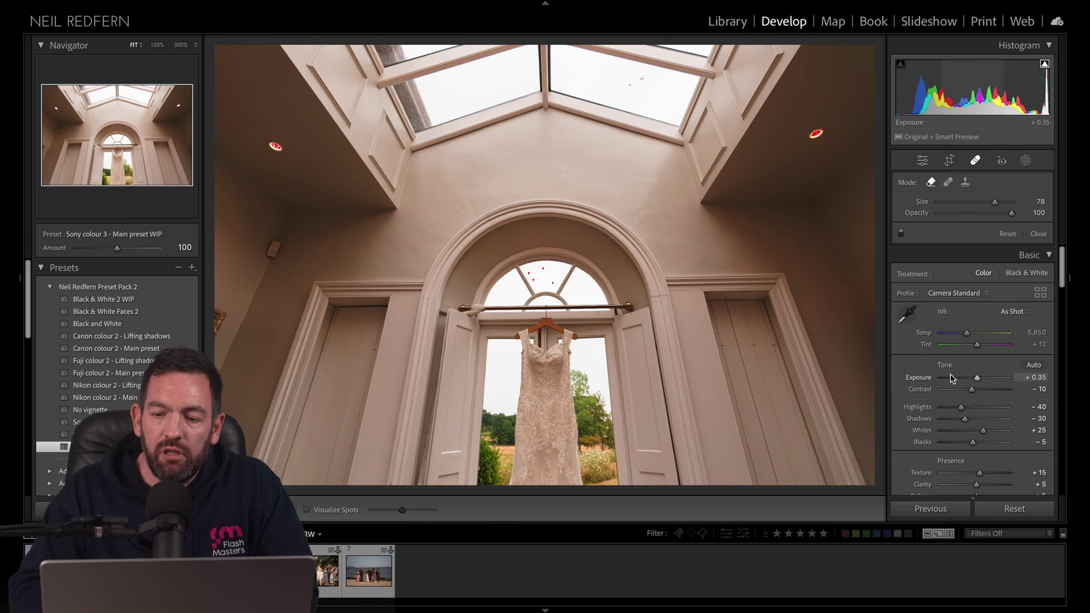
left_click_drag(965, 420, 974, 421)
left_click_drag(1039, 384, 1050, 384)
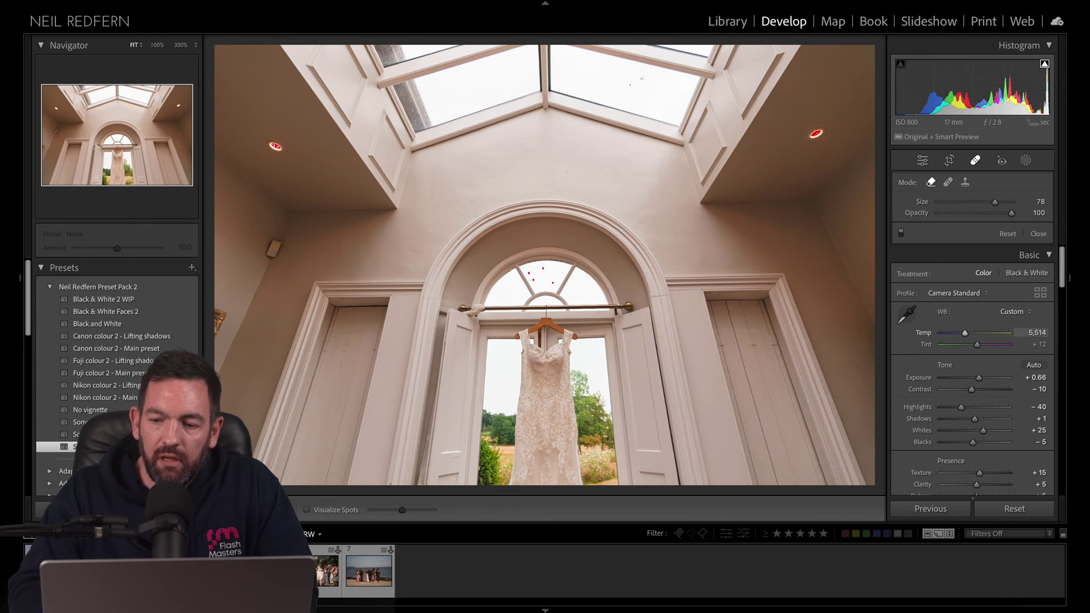
left_click_drag(1037, 332, 1042, 332)
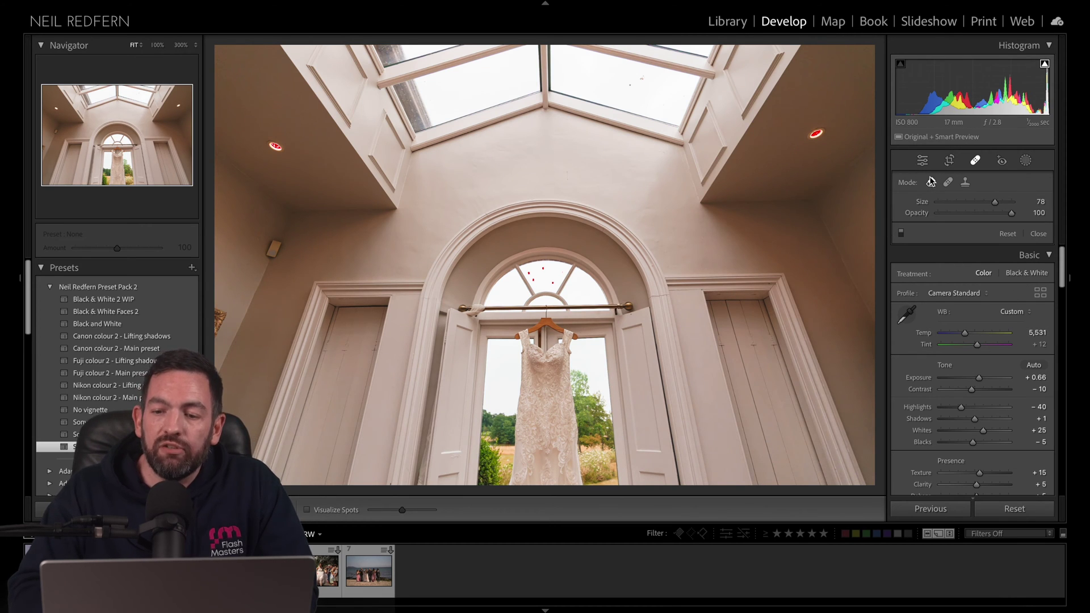
- Erase the two ceiling spotlights and the gold ornament at the photo's left edge in Remove mode with brush size 77
left_click(816, 135)
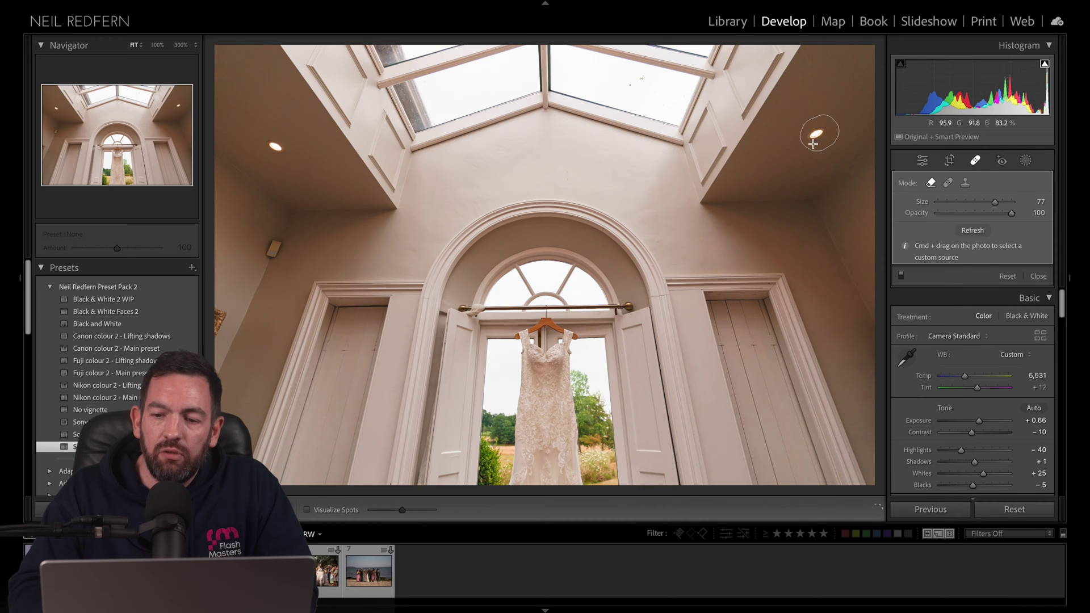
left_click(272, 144)
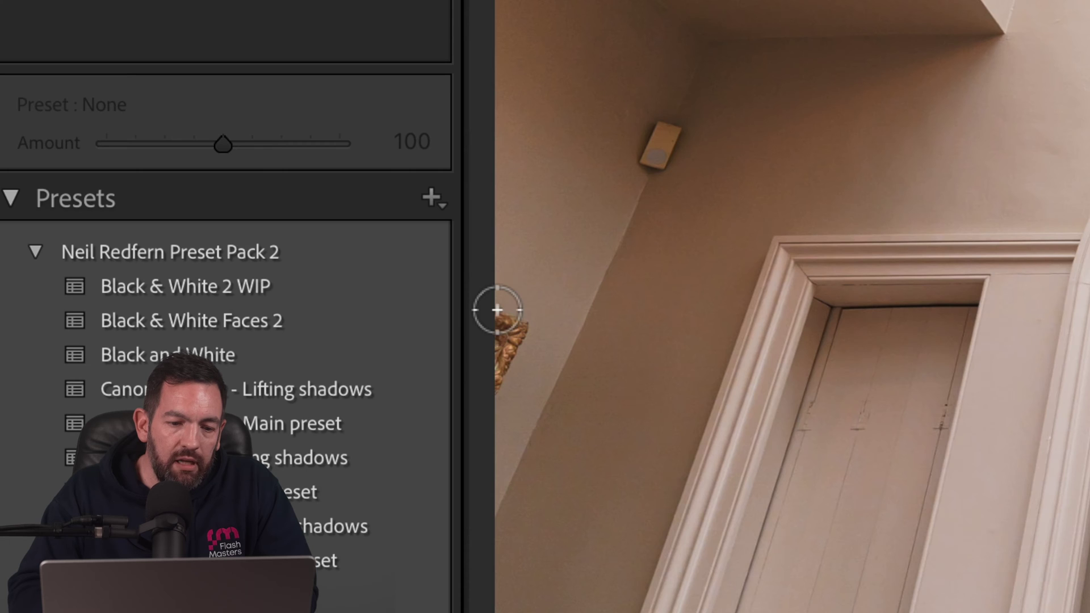
mouse_move(508, 335)
left_mouse_down()
mouse_move(480, 392)
mouse_move(506, 317)
mouse_move(518, 324)
left_mouse_up()
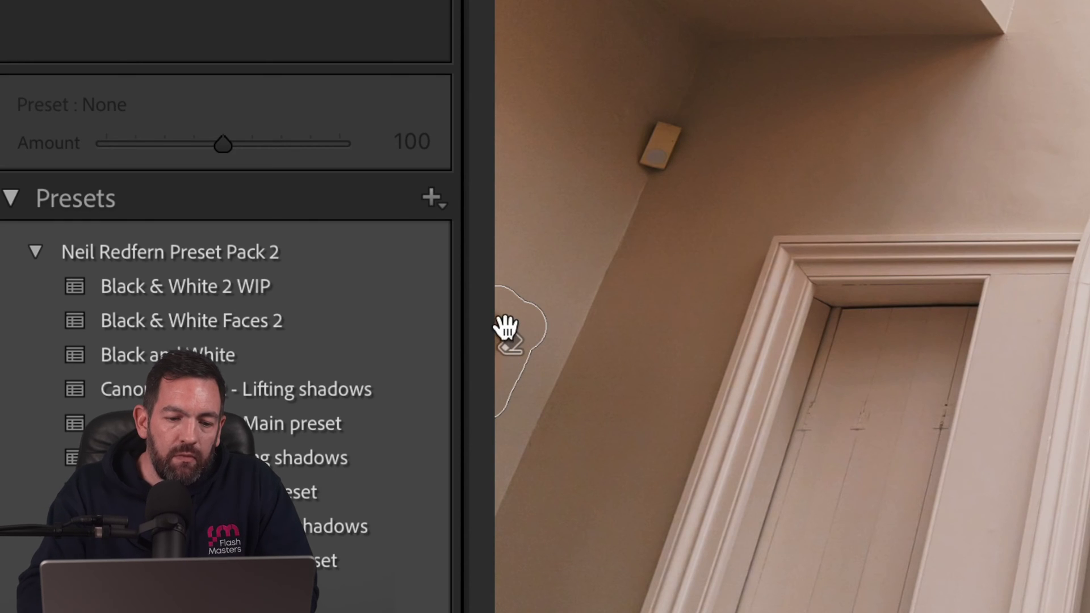
key("Delete")
mouse_move(492, 319)
left_mouse_down()
mouse_move(495, 387)
mouse_move(490, 363)
mouse_move(516, 299)
mouse_move(493, 365)
mouse_move(506, 337)
left_mouse_up()
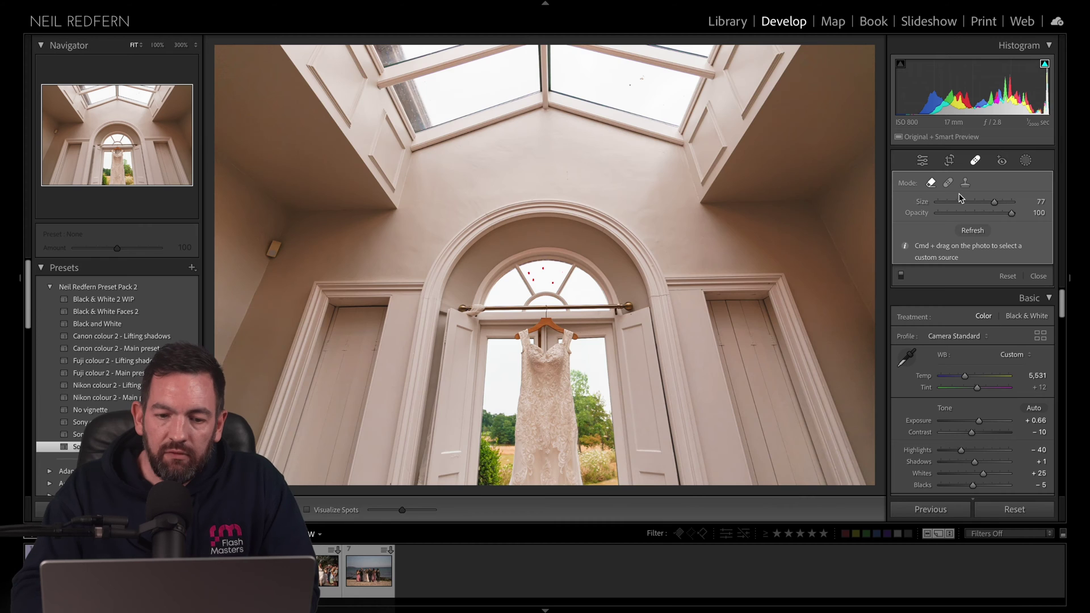
- Compare the retouched dress photo with its unedited version to check the removed ceiling lights and ornament
key("backslash")
key("backslash")
key("backslash")
key("backslash")
key("backslash")
key("backslash")
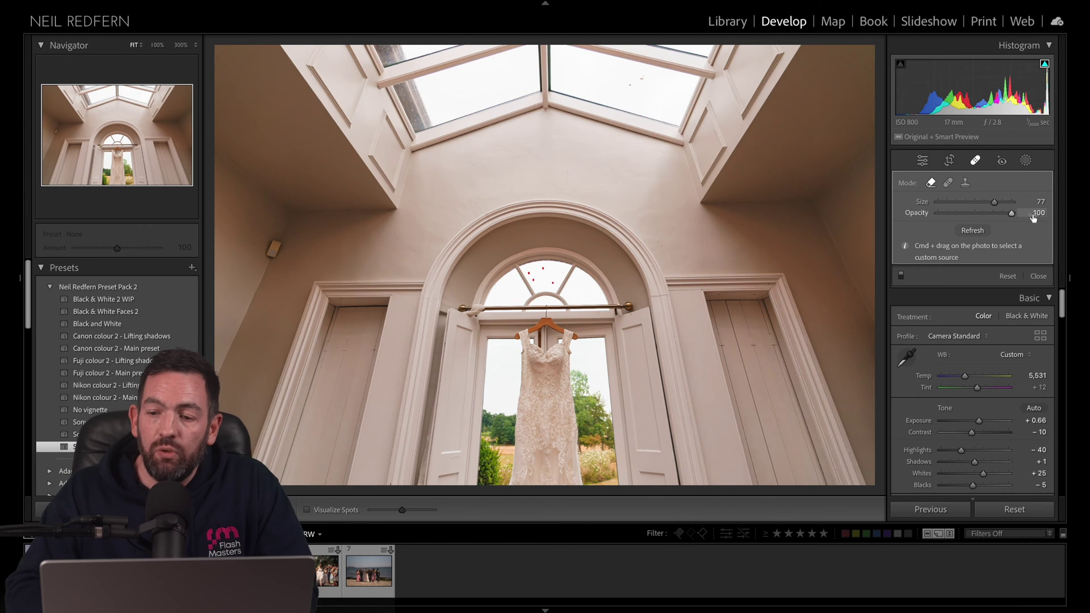
- Set the dress photo's overall Exposure to +0.32
left_click(1039, 420)
type("0.32")
key("Return")
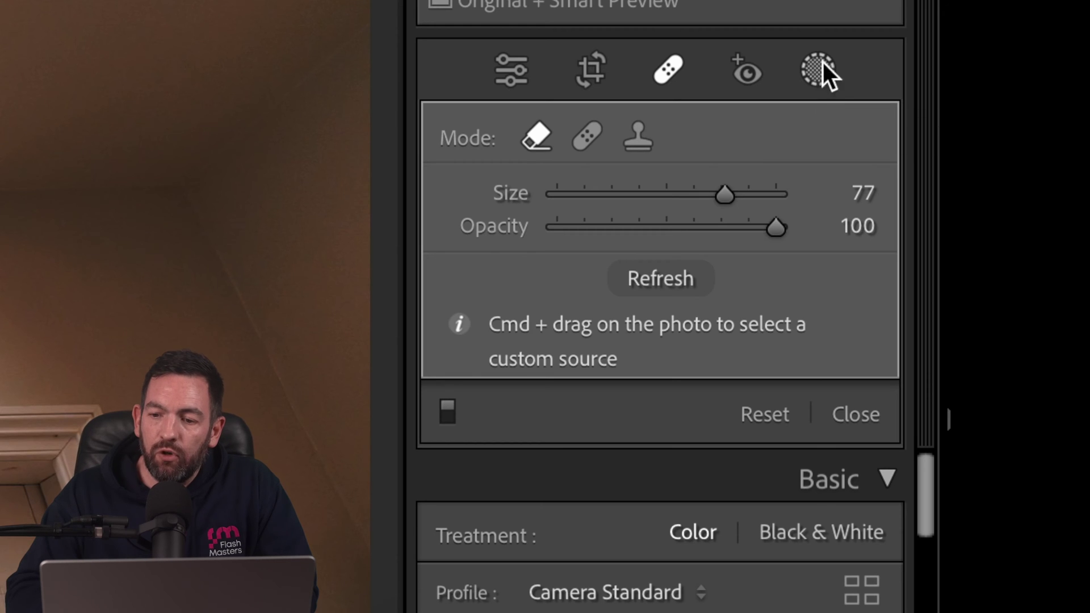
- Create an Objects mask on the hanging wedding dress by brushing over the whole dress and its hanger
left_click(817, 71)
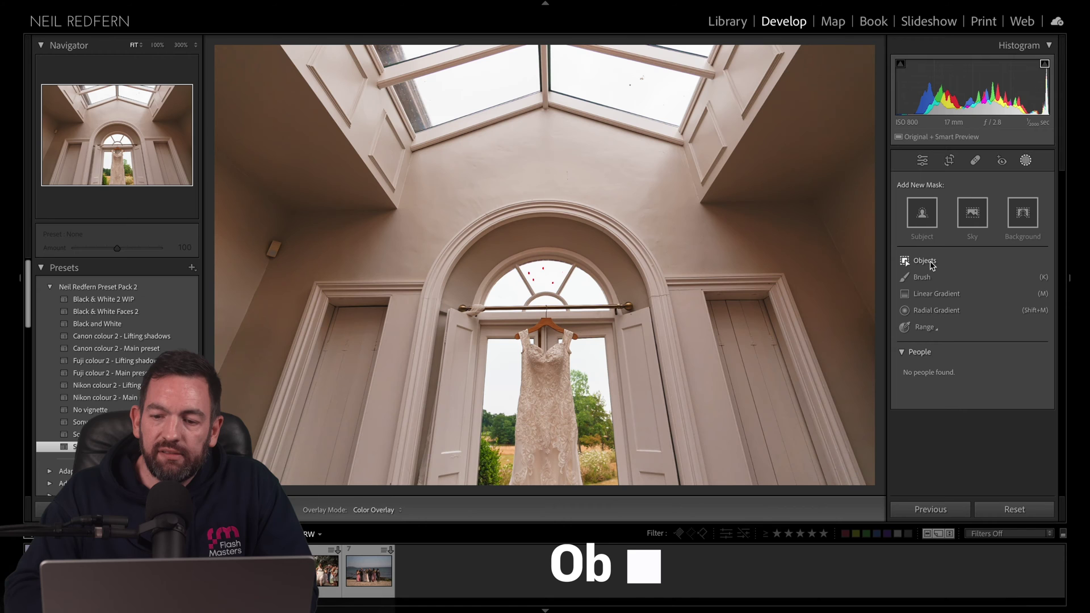
left_click(931, 265)
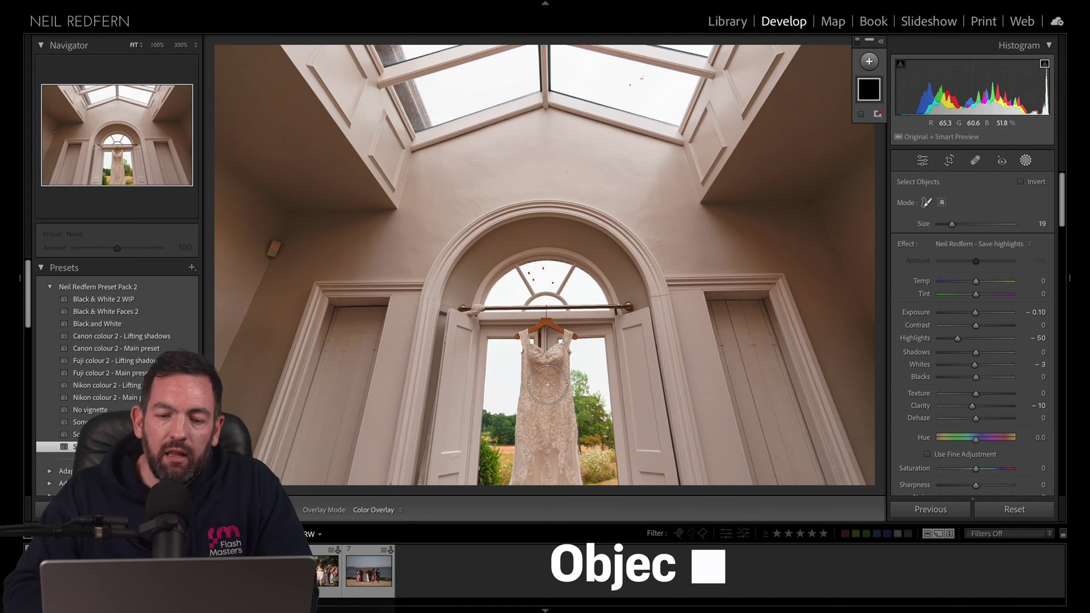
mouse_move(548, 385)
left_mouse_down()
mouse_move(527, 488)
mouse_move(549, 462)
mouse_move(569, 472)
mouse_move(553, 424)
mouse_move(552, 434)
mouse_move(550, 348)
mouse_move(532, 347)
mouse_move(543, 340)
mouse_move(536, 385)
mouse_move(541, 351)
mouse_move(561, 367)
left_mouse_up()
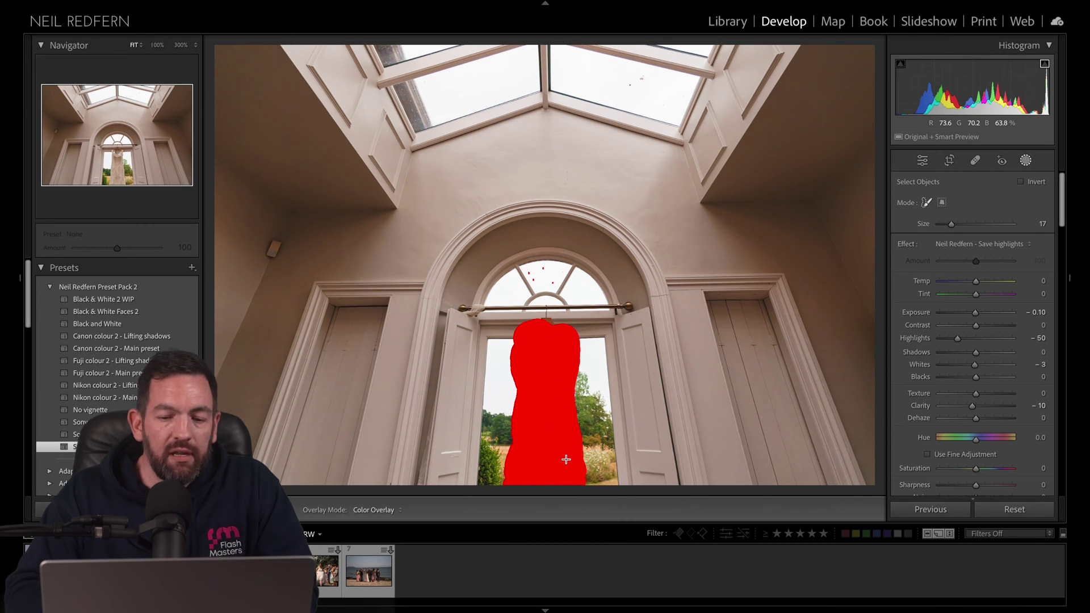
left_click_drag(567, 460, 566, 459)
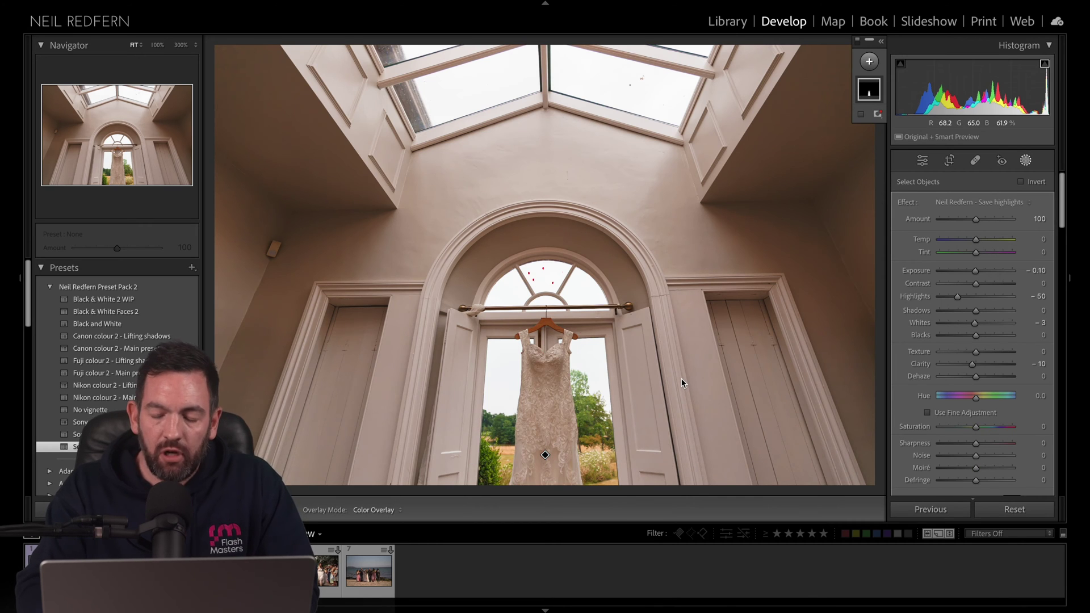
- Inspect the dress mask's edges at 300% zoom with the colour overlay on and off, and return to the fitted view
key("o")
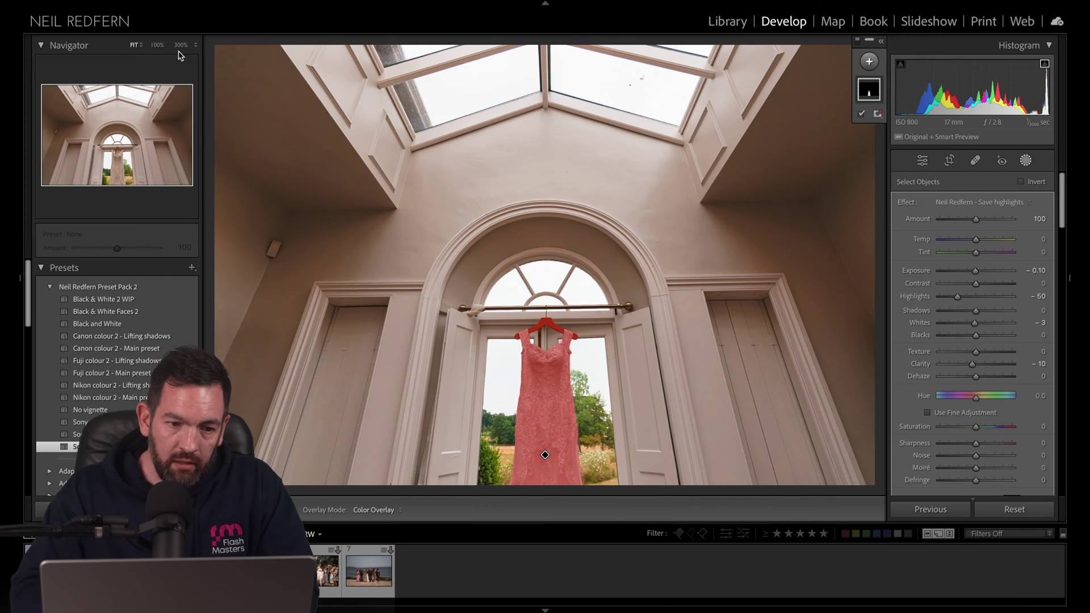
left_click(484, 357)
left_click(117, 154)
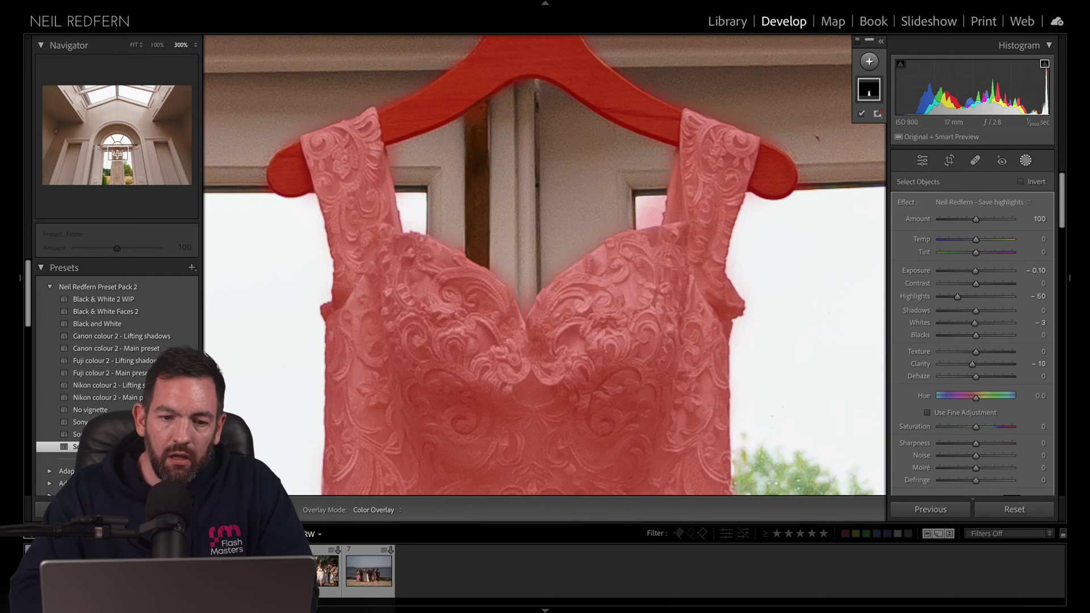
key("o")
key("o")
key("o")
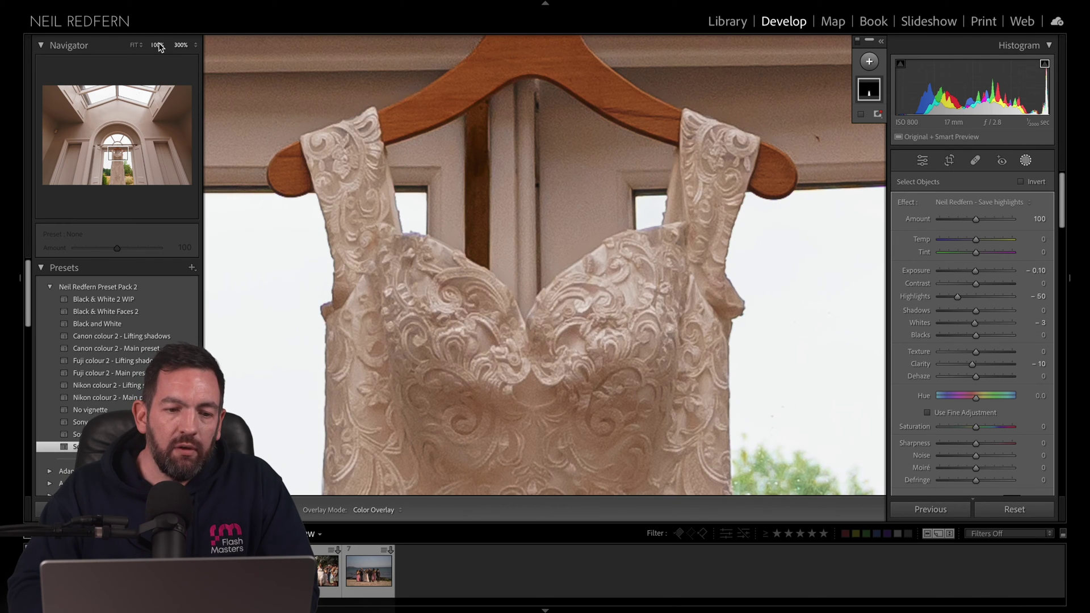
left_click(136, 45)
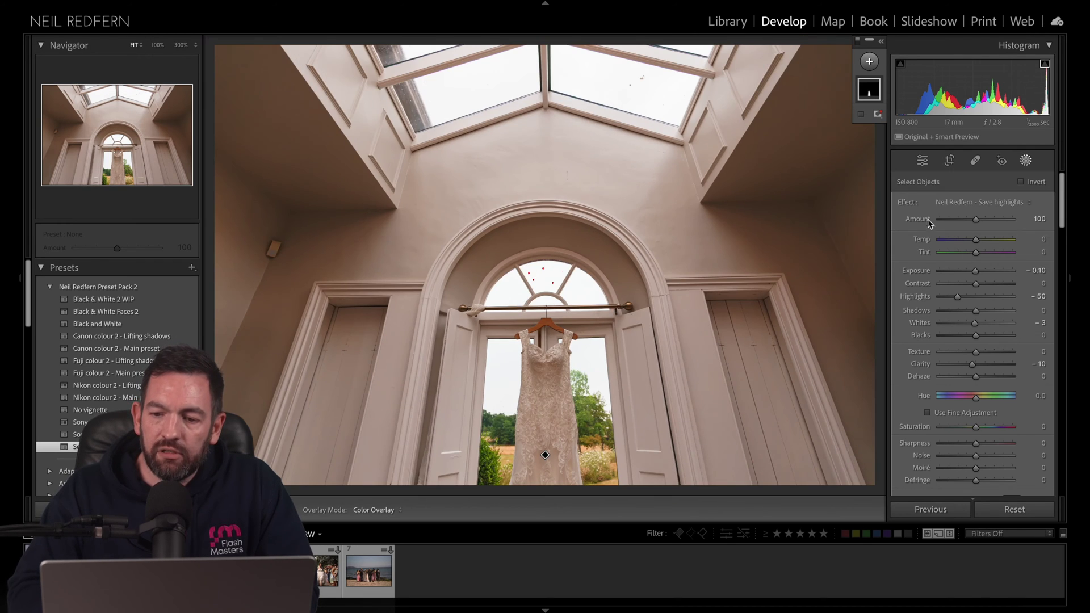
- Reset the dress mask's adjustments, then brighten the dress with Exposure 0.52 and slightly raised Shadows
double_click(909, 204)
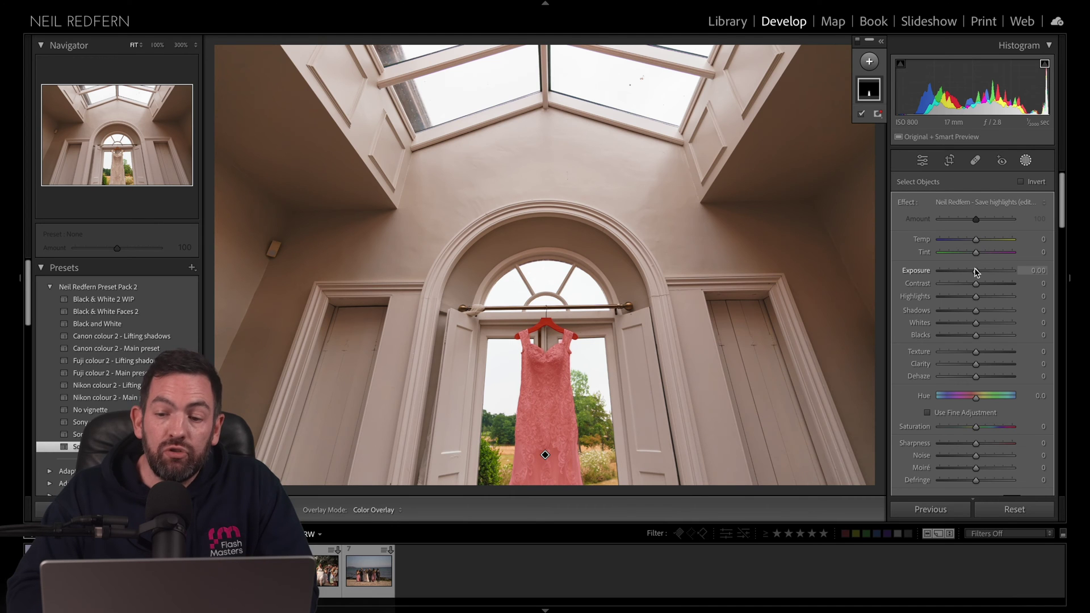
left_click_drag(976, 270, 994, 271)
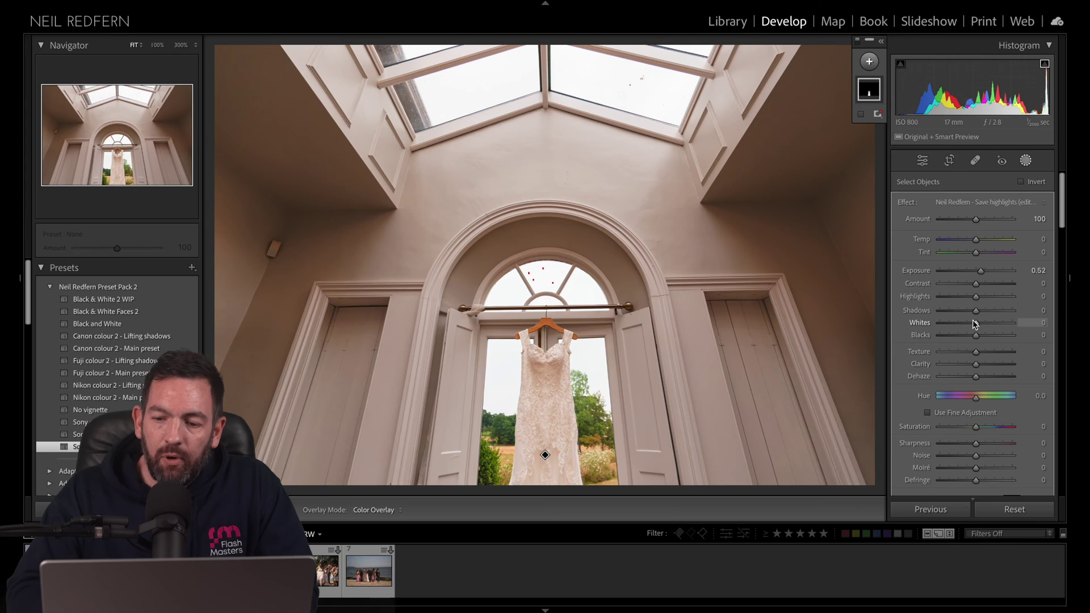
left_click_drag(976, 310, 981, 312)
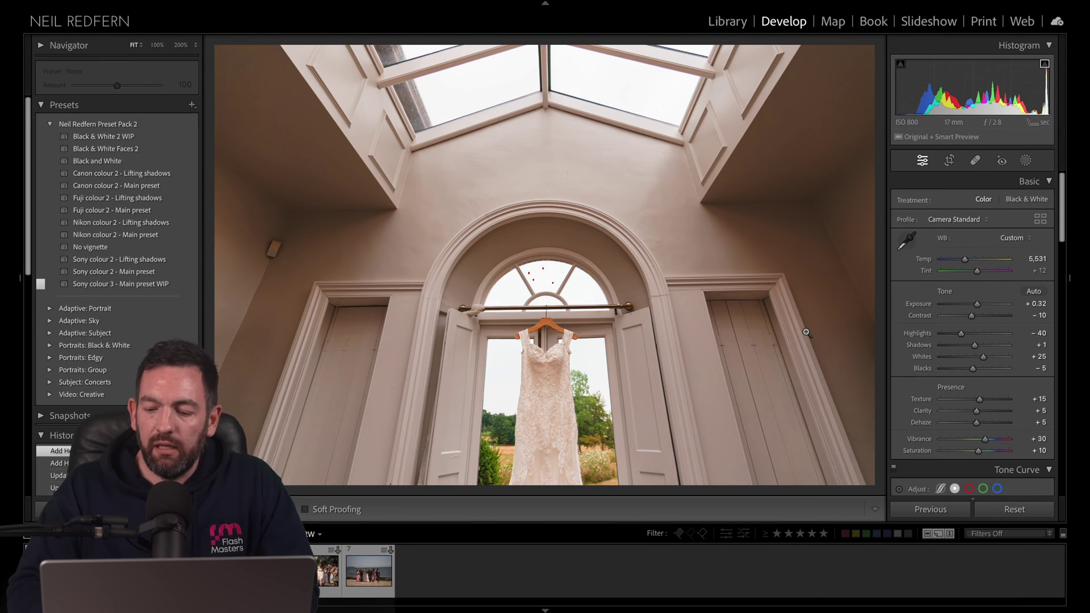
- Compare the finished dress photo with its original to review the preset, removals and dress brightening
key("backslash")
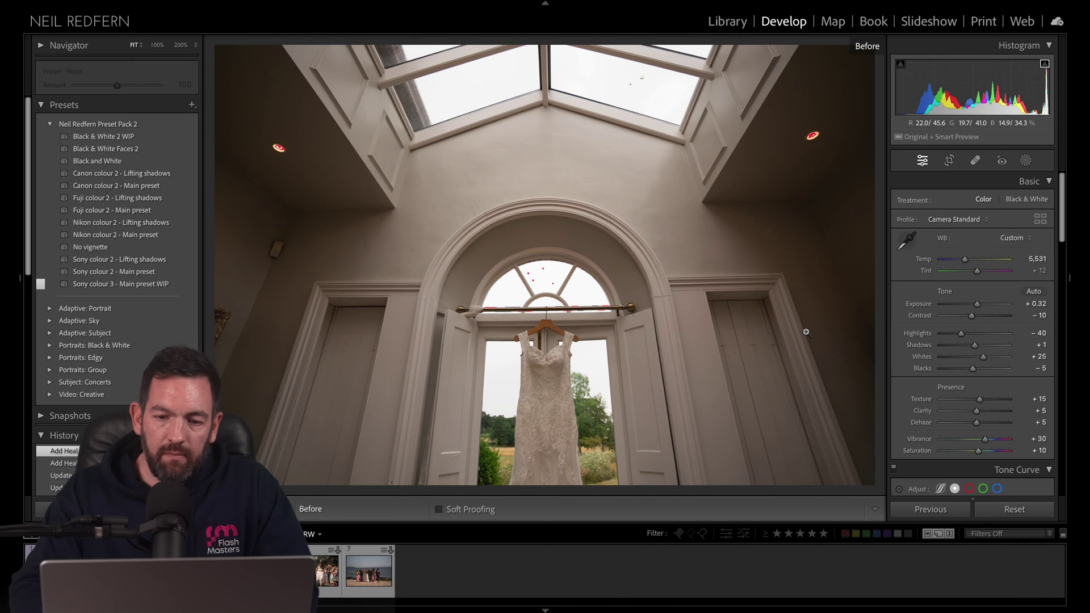
key("backslash")
key("backslash")
key("backslash")
key("backslash")
key("backslash")
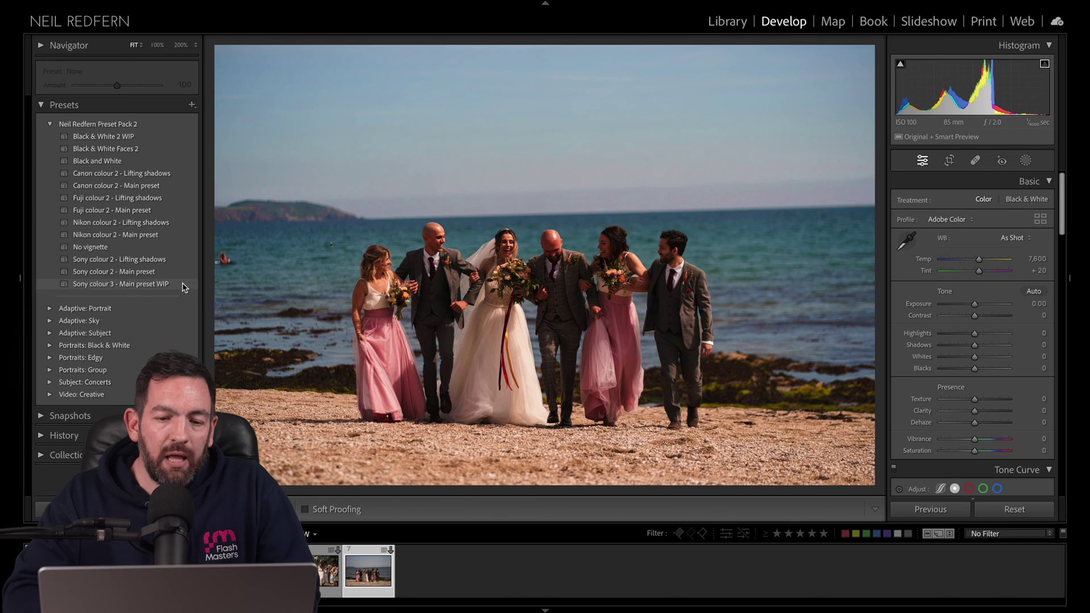
- Apply the Sony colour 3 - Main preset WIP preset to the beach wedding party photo and automatically straighten its horizon
left_click(186, 284)
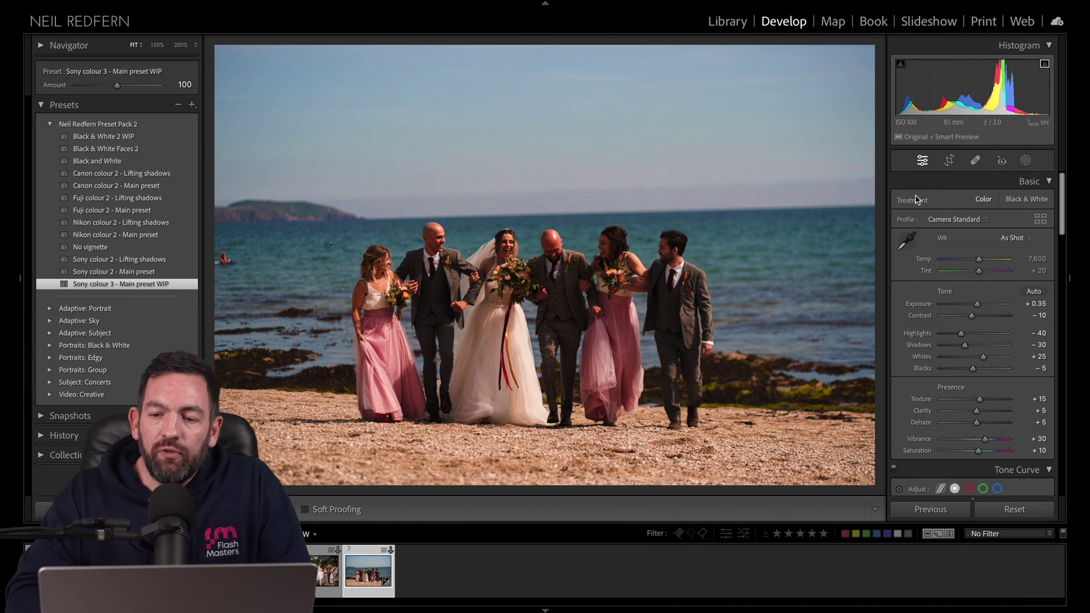
left_click(949, 162)
left_click(1029, 223)
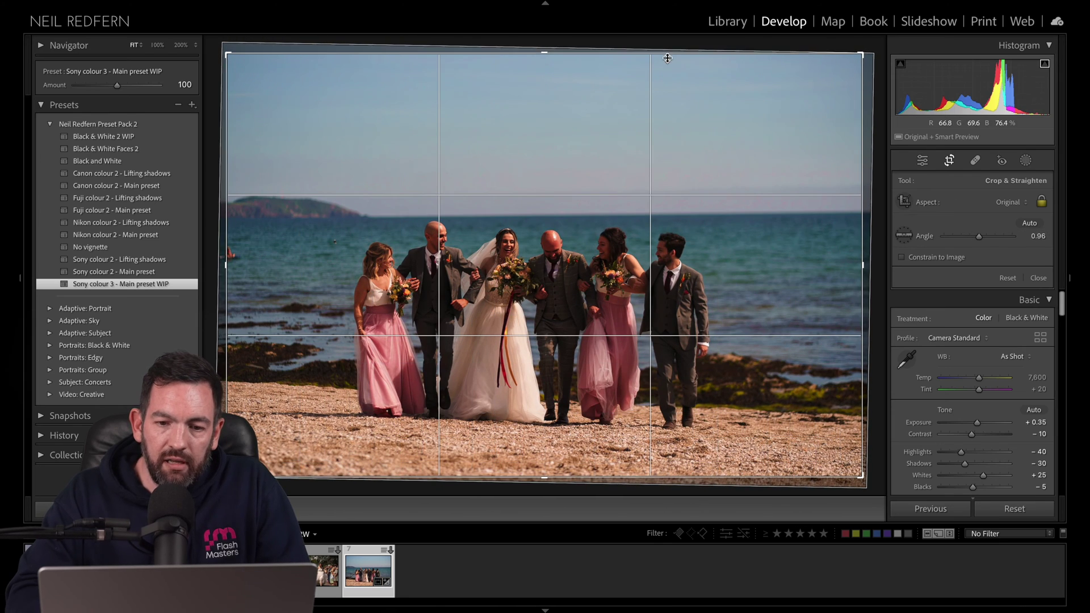
- Crop the straightened beach photo tighter around the wedding party, keeping the original aspect ratio
left_click_drag(547, 51, 547, 88)
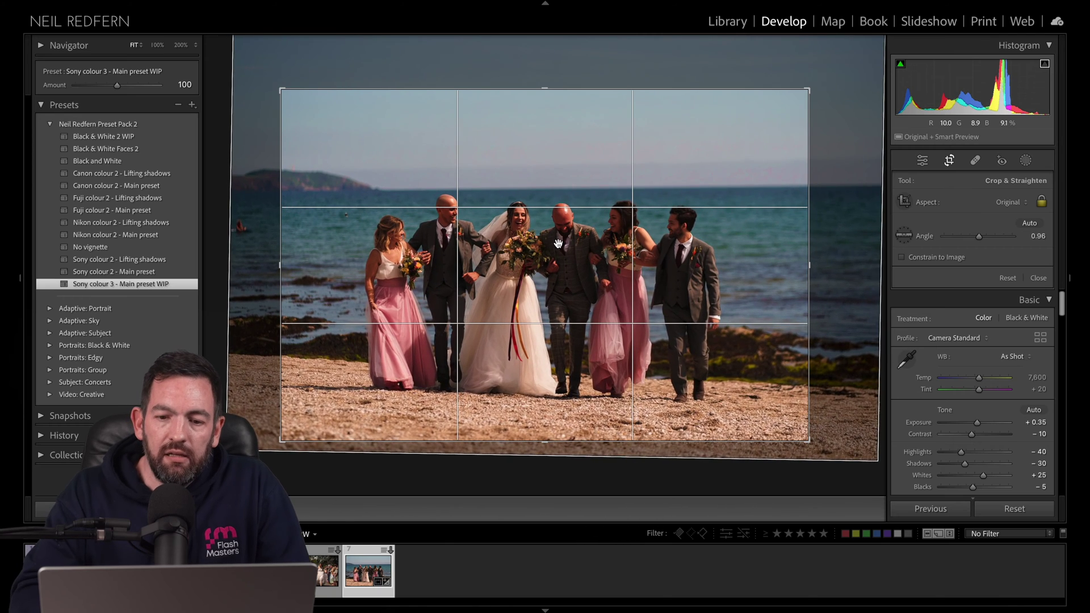
key("Return")
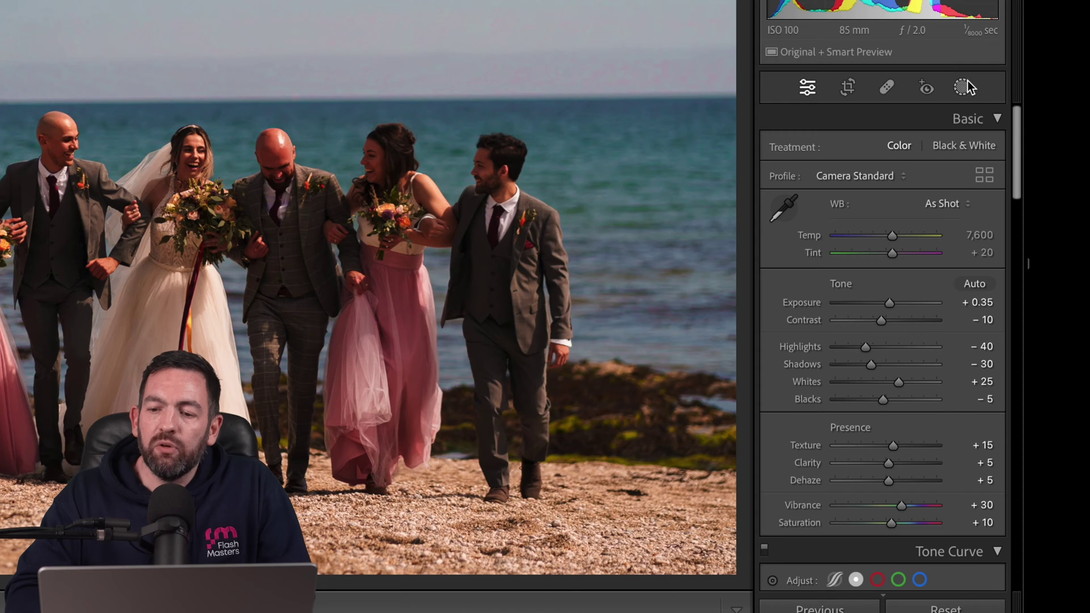
- Create an Entire Person mask covering all people in the beach photo and reset its effect adjustments to zero
left_click(963, 88)
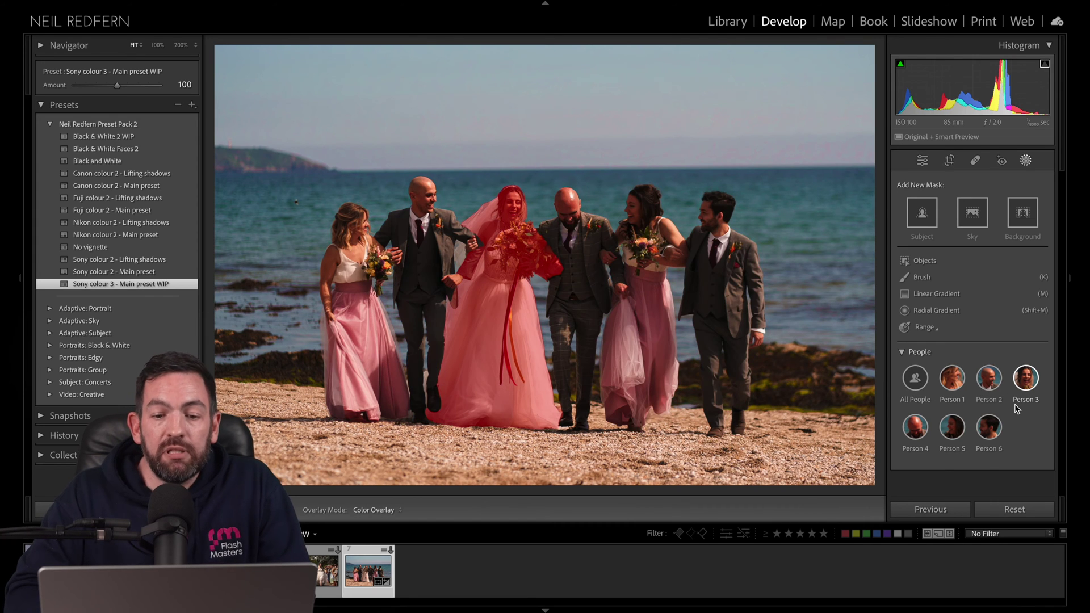
left_click(916, 379)
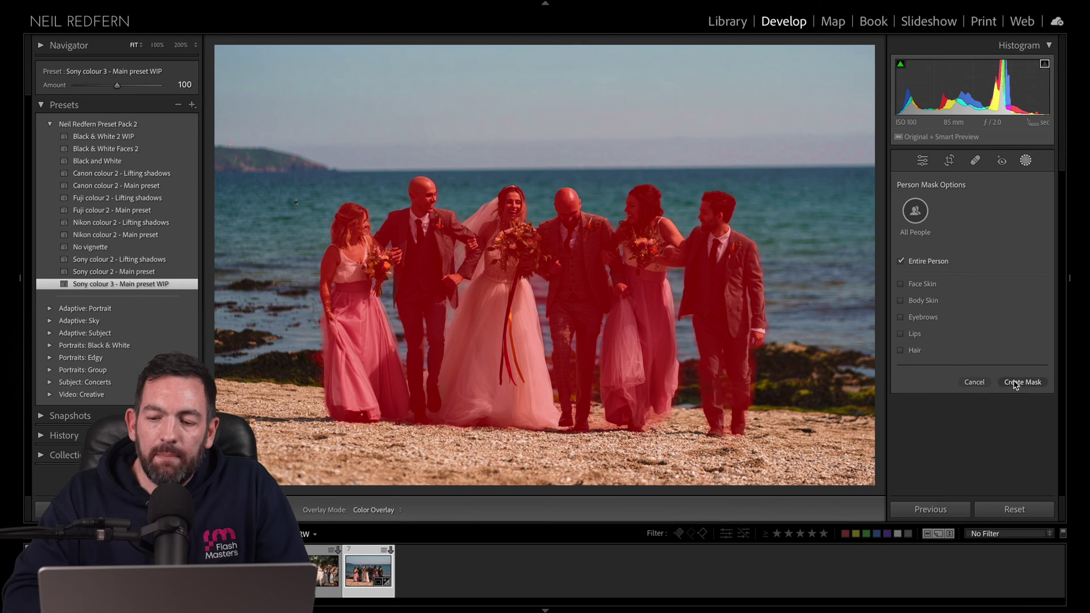
left_click(1015, 382)
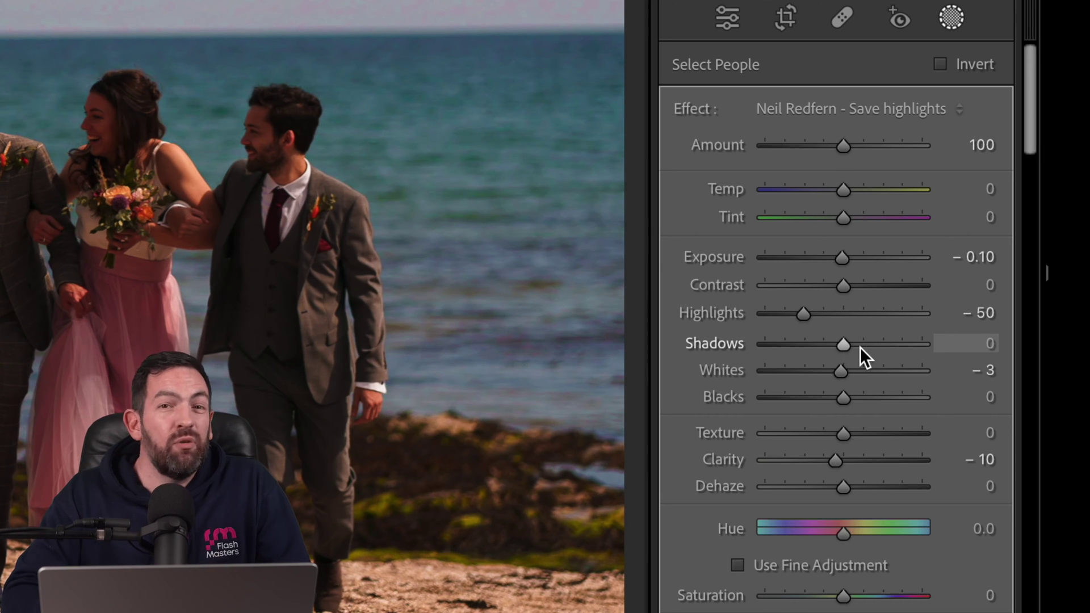
double_click(693, 111)
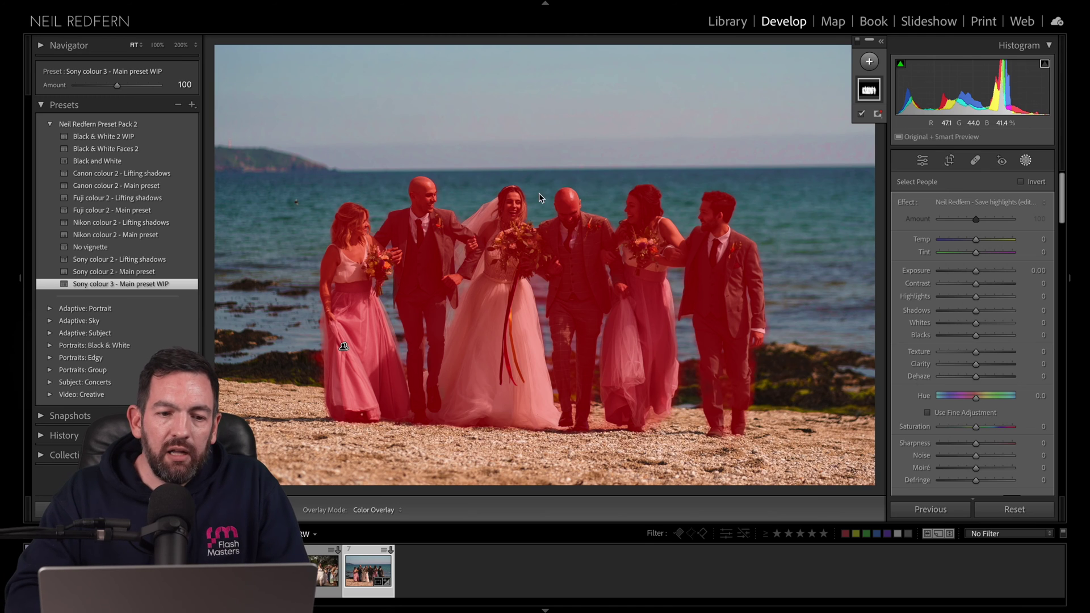
- Inspect the people mask's edges across the wedding party at 200% zoom and return to the fitted view
left_click(179, 47)
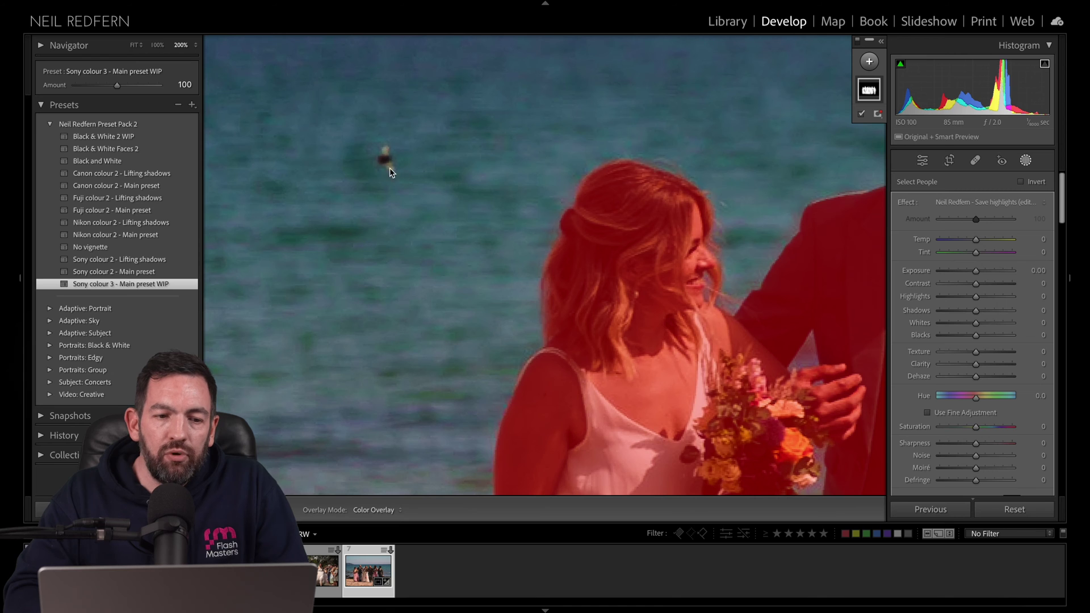
scroll(628, 317, "right", 10)
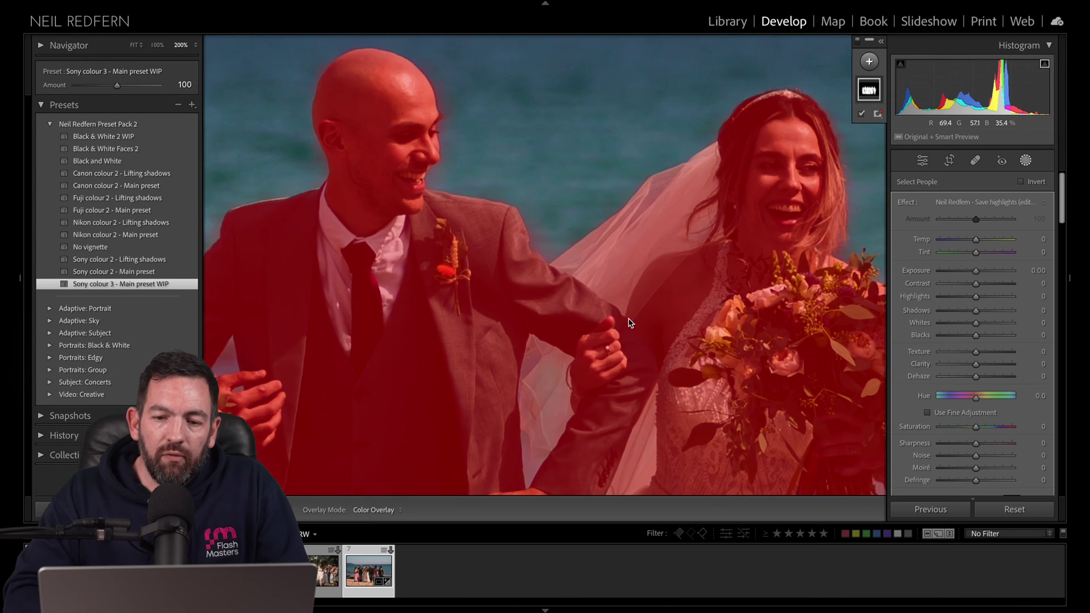
scroll(628, 323, "right", 10)
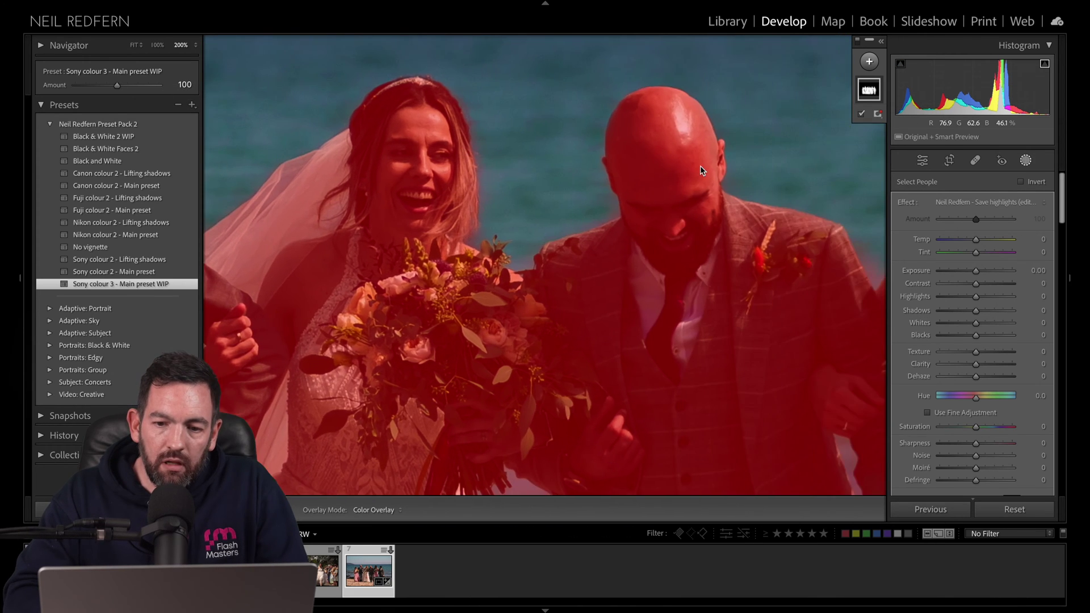
scroll(702, 171, "right", 10)
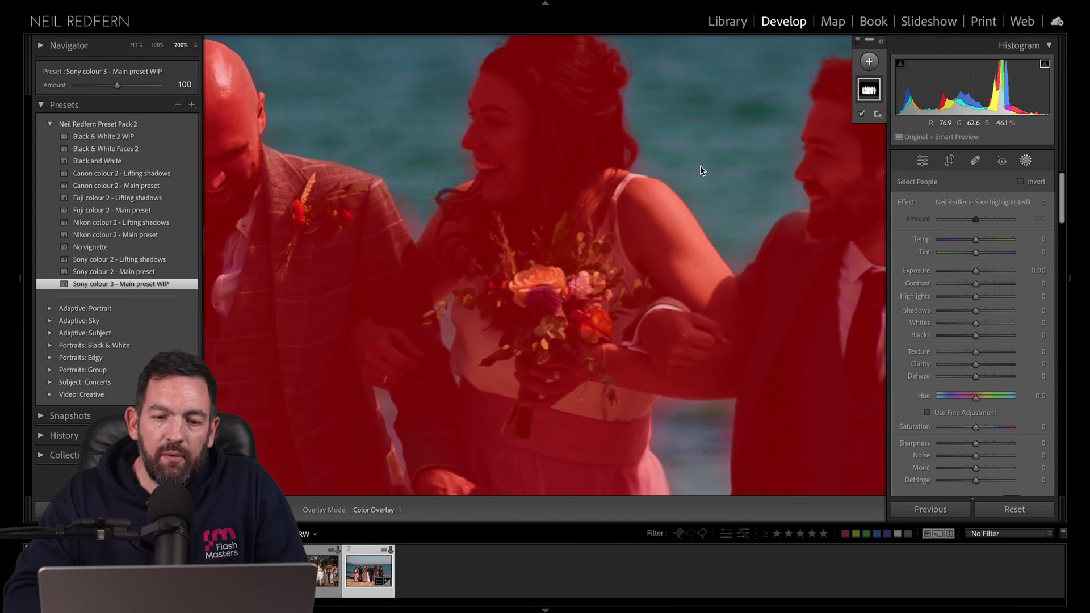
key("z")
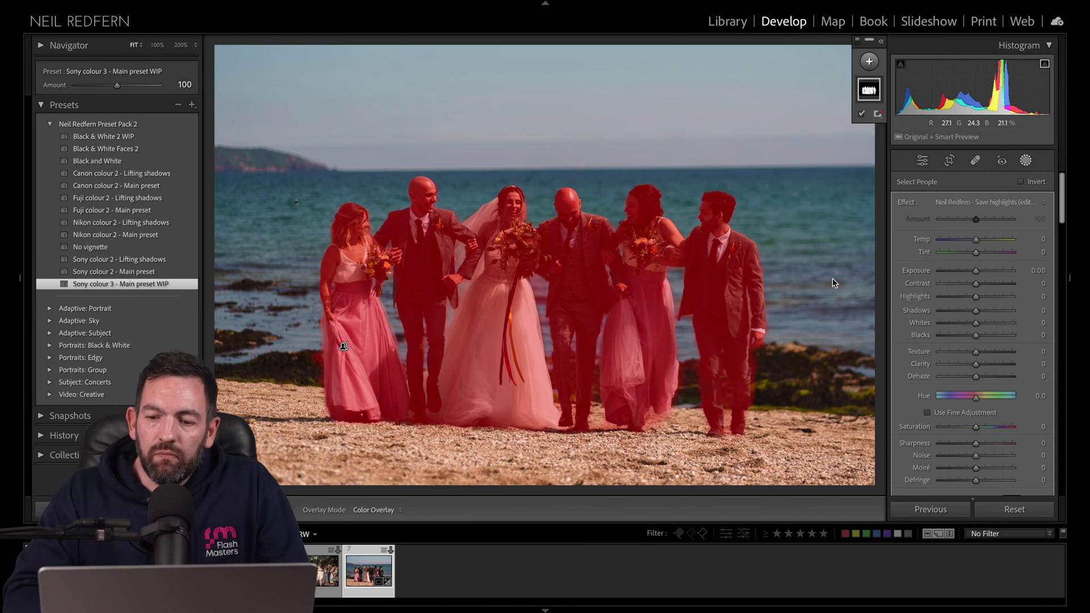
- Brighten and soften the masked people with Exposure 0.56, Shadows 16 and Clarity -25
left_click_drag(977, 270, 983, 273)
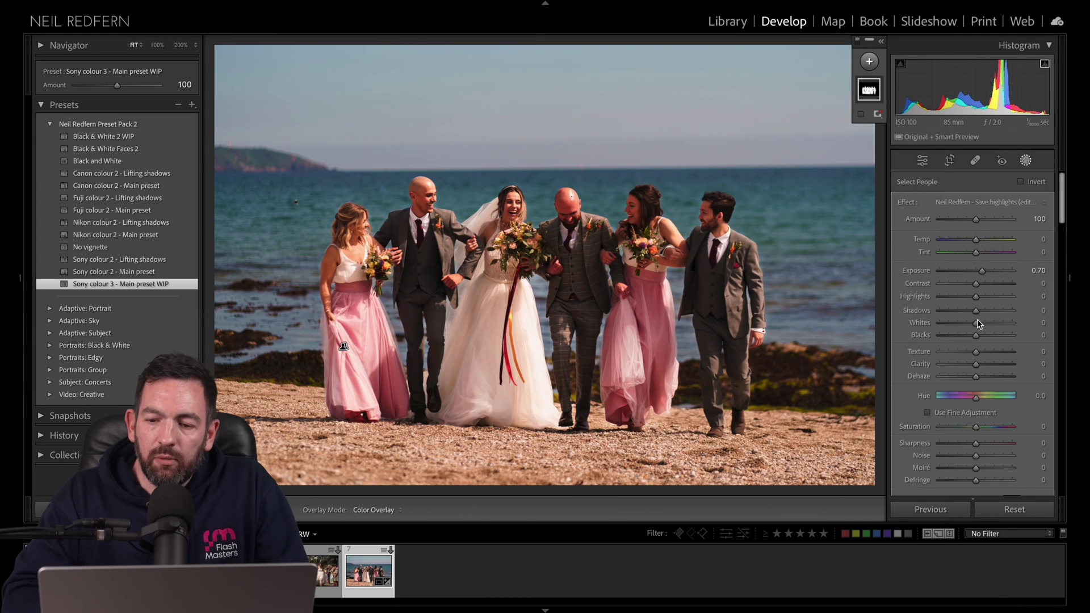
left_click_drag(977, 311, 982, 314)
left_click_drag(976, 365, 967, 368)
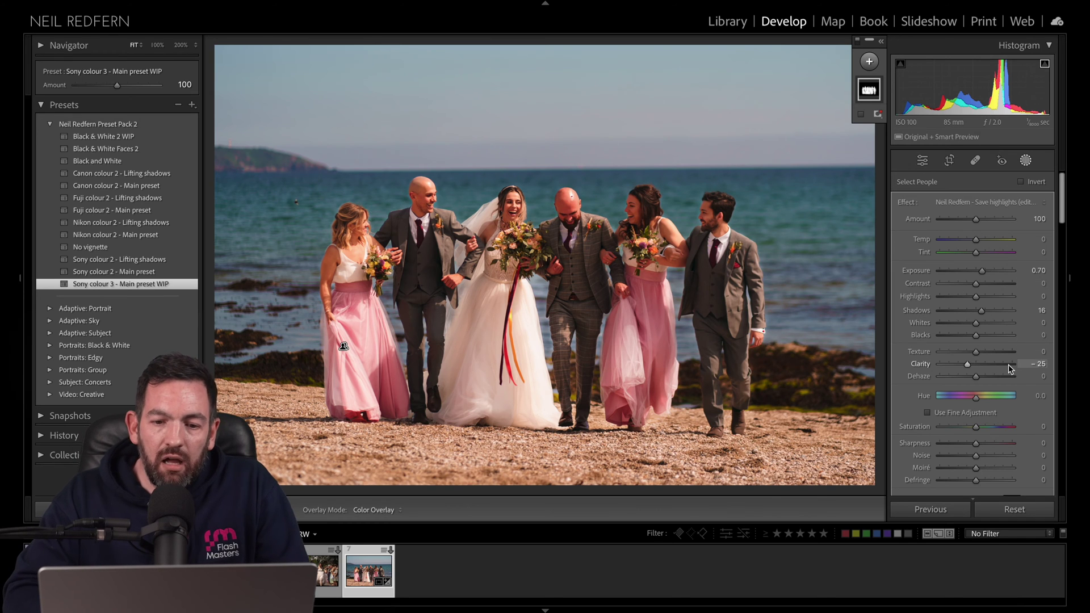
left_click_drag(1042, 267, 1032, 267)
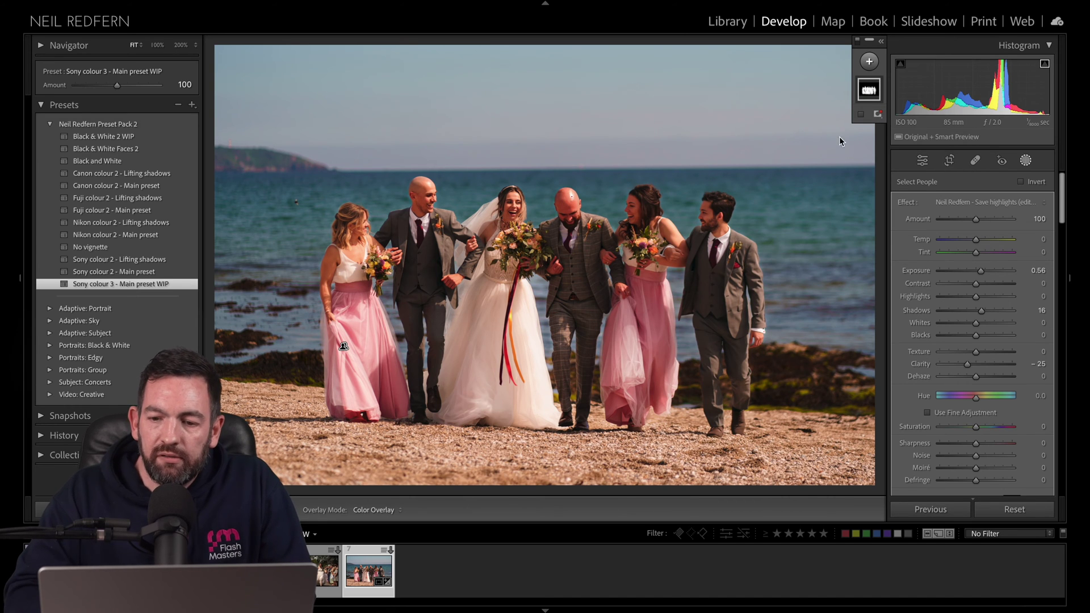
- Compare the edited beach photo with its original several times to review the preset, crop and people brightening
key("backslash")
key("backslash")
key("backslash")
key("backslash")
key("backslash")
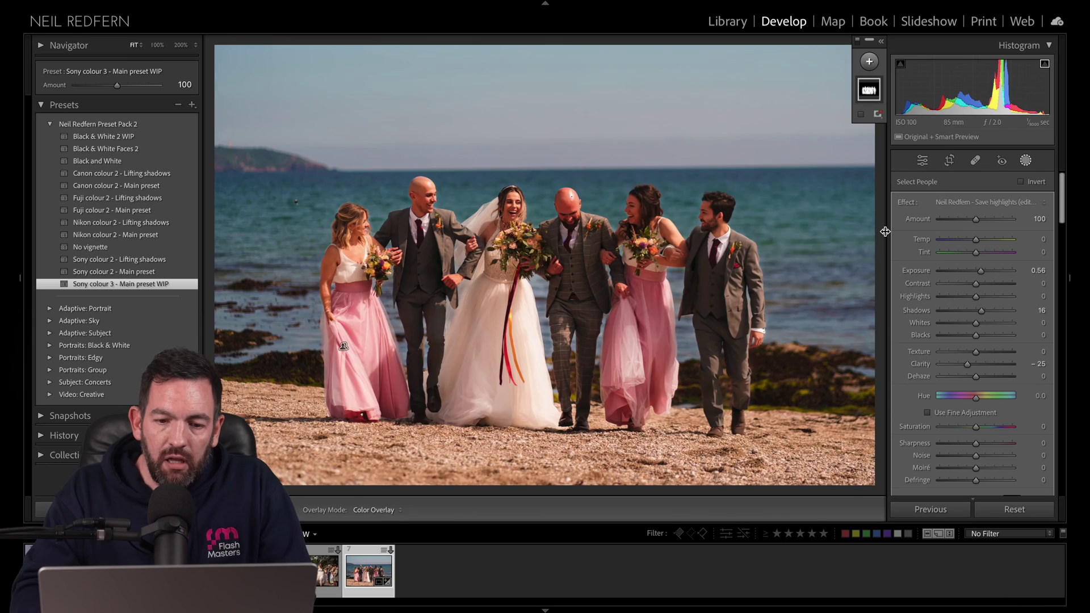
key("backslash")
key("backslash")
key("backslash")
key("backslash")
key("backslash")
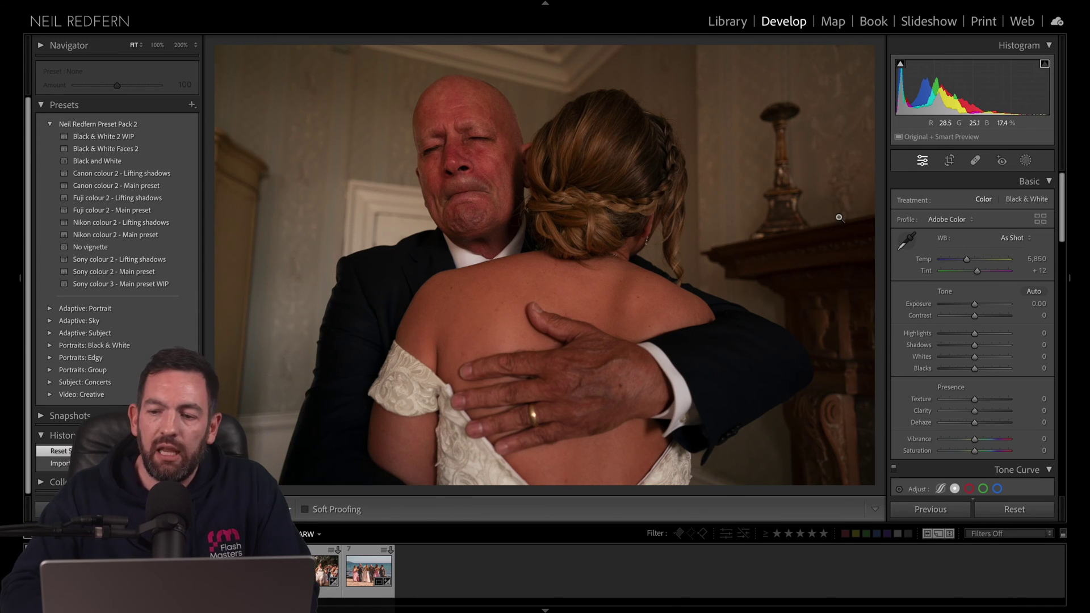
- Start masking on the indoor hug photo and preview the separate selections of Person 2 and Person 1
left_click(1026, 160)
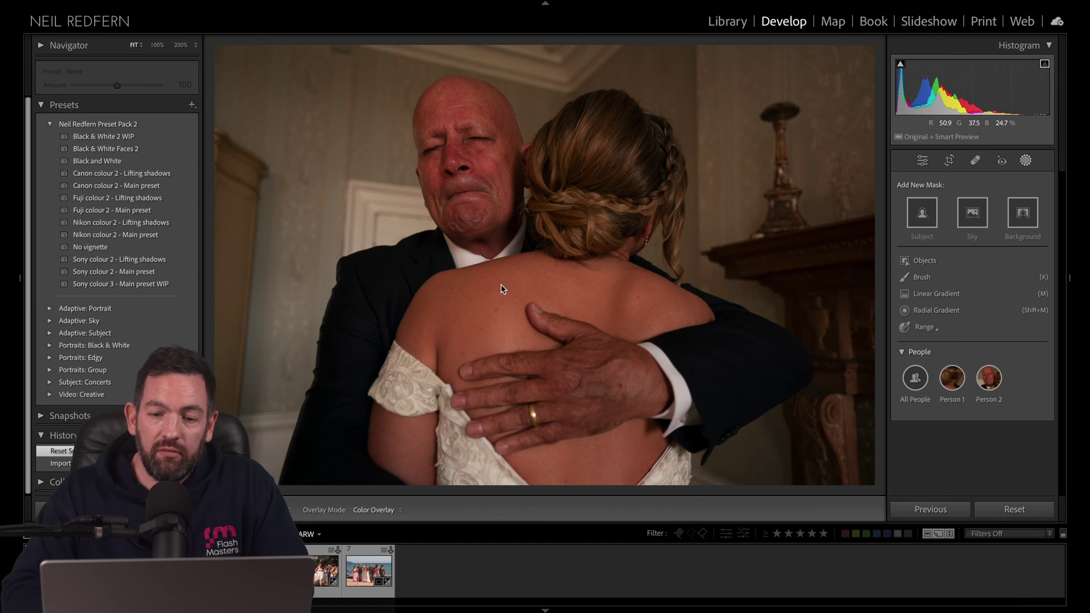
mouse_move(988, 385)
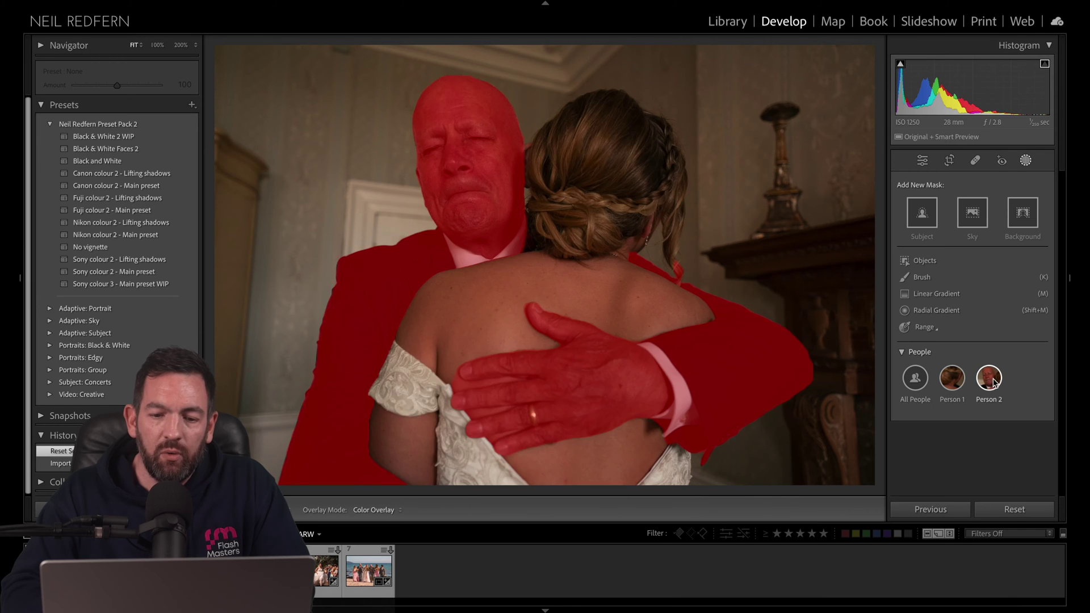
mouse_move(950, 386)
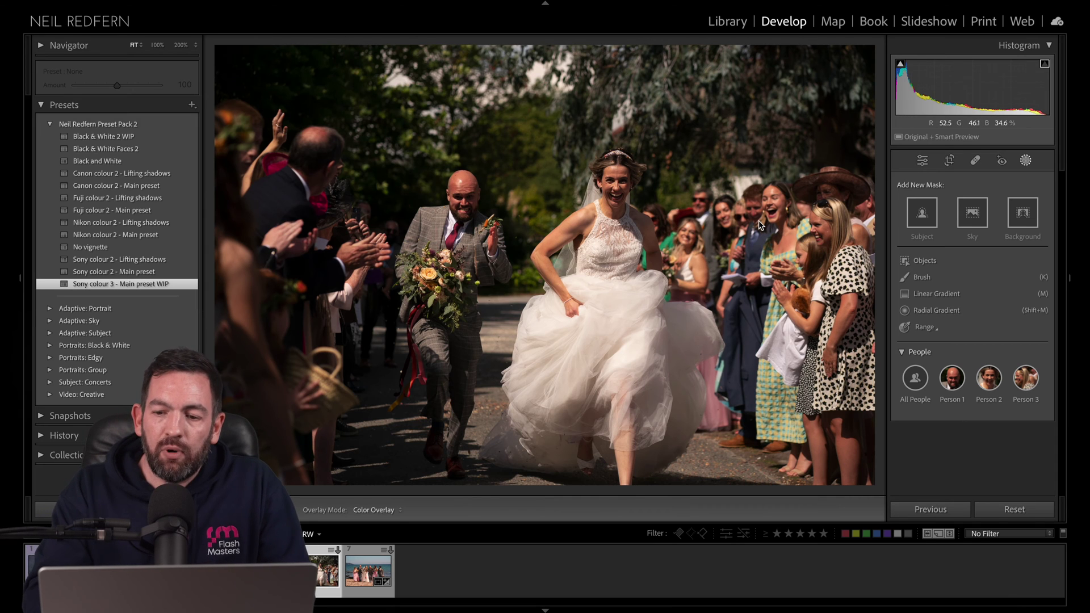
- Try to mask the bride's face by brushing over it in the confetti walk photo, and undo the brush mask
key("k")
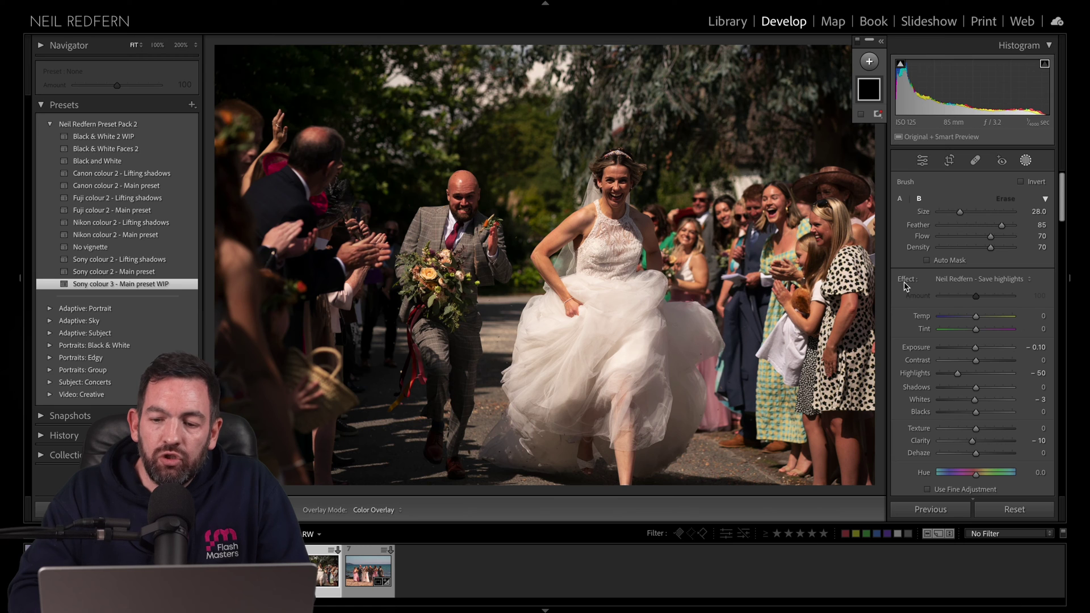
mouse_move(596, 187)
left_mouse_down()
mouse_move(630, 182)
mouse_move(616, 196)
left_mouse_up()
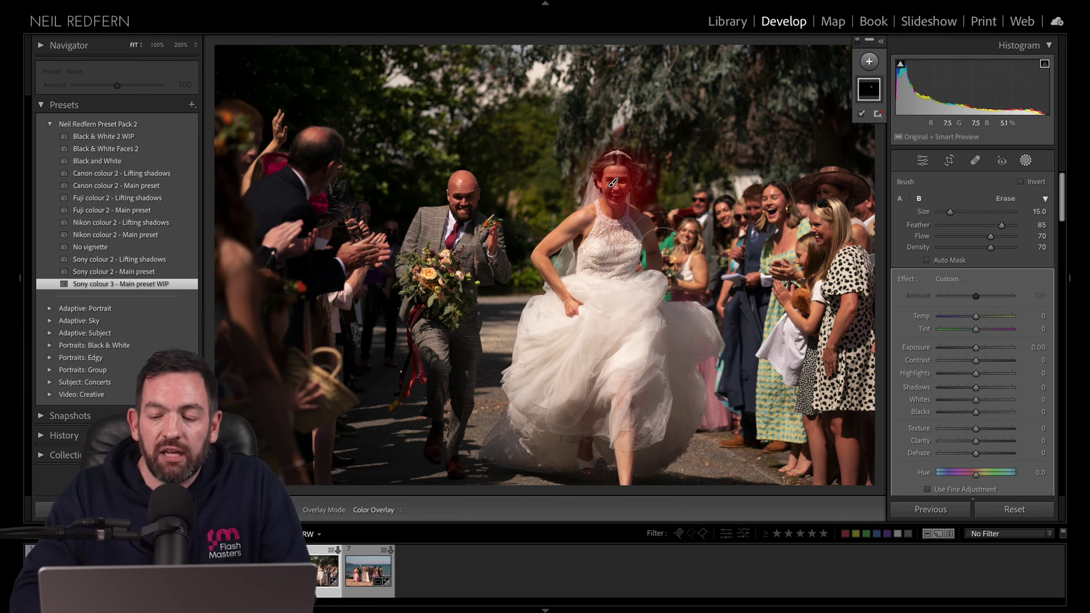
key("ctrl+z")
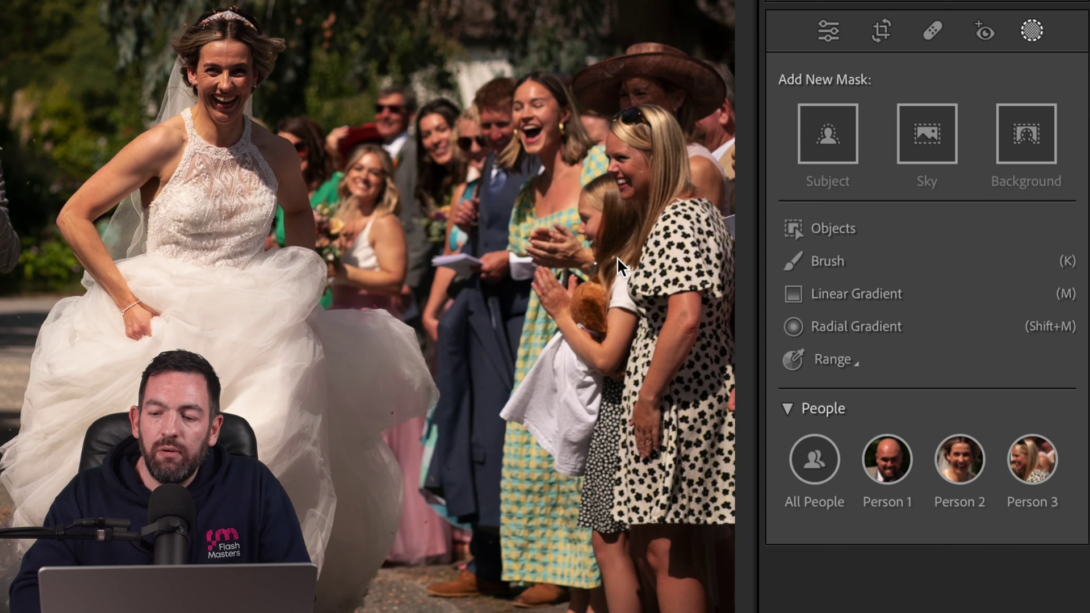
- Create a single mask of the bride's face from Person 2 using Face Skin, Eyebrows, Eye Sclera, Iris and Pupil, Lips and Teeth
left_click(971, 465)
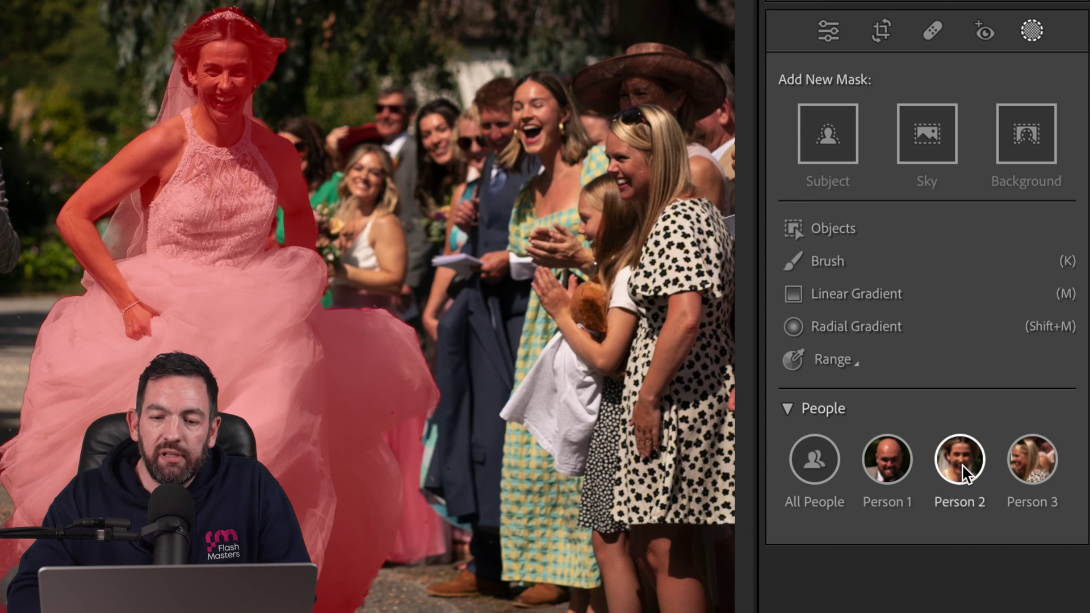
left_click(965, 467)
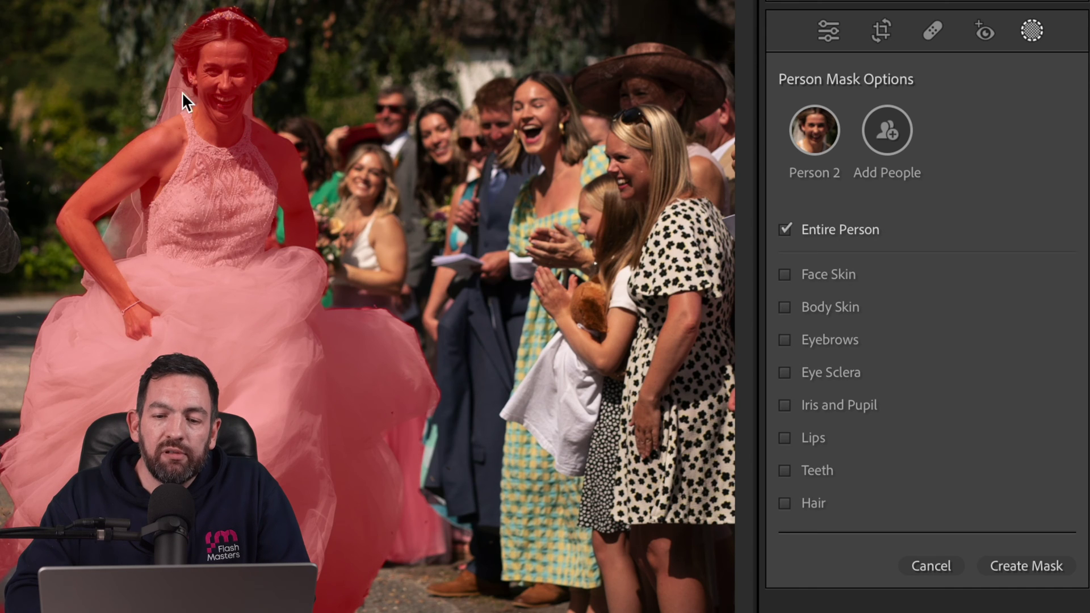
left_click(786, 276)
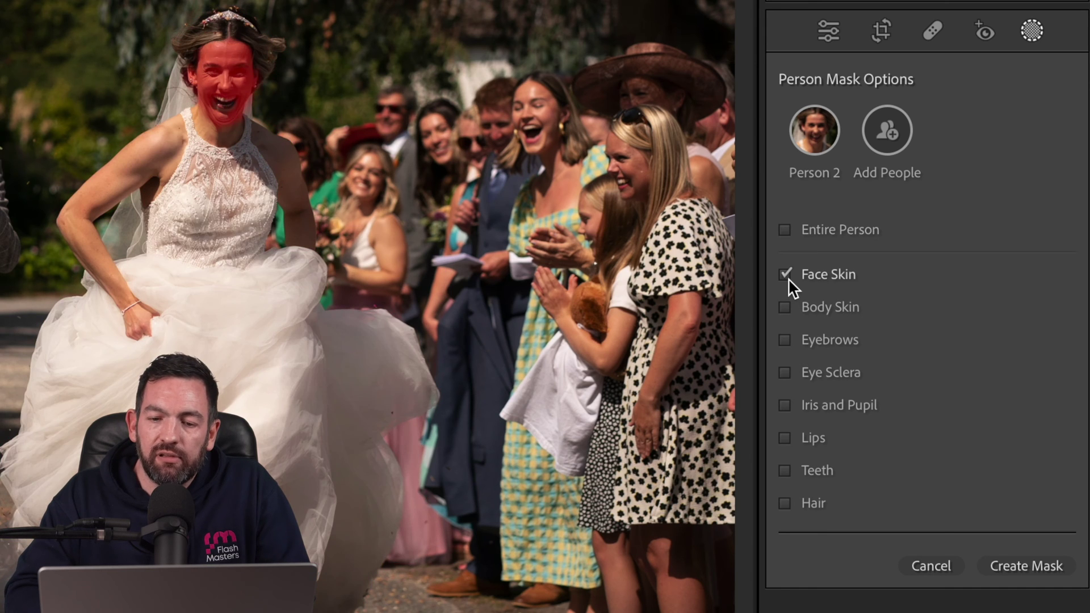
left_click(785, 341)
left_click(786, 366)
left_click(786, 405)
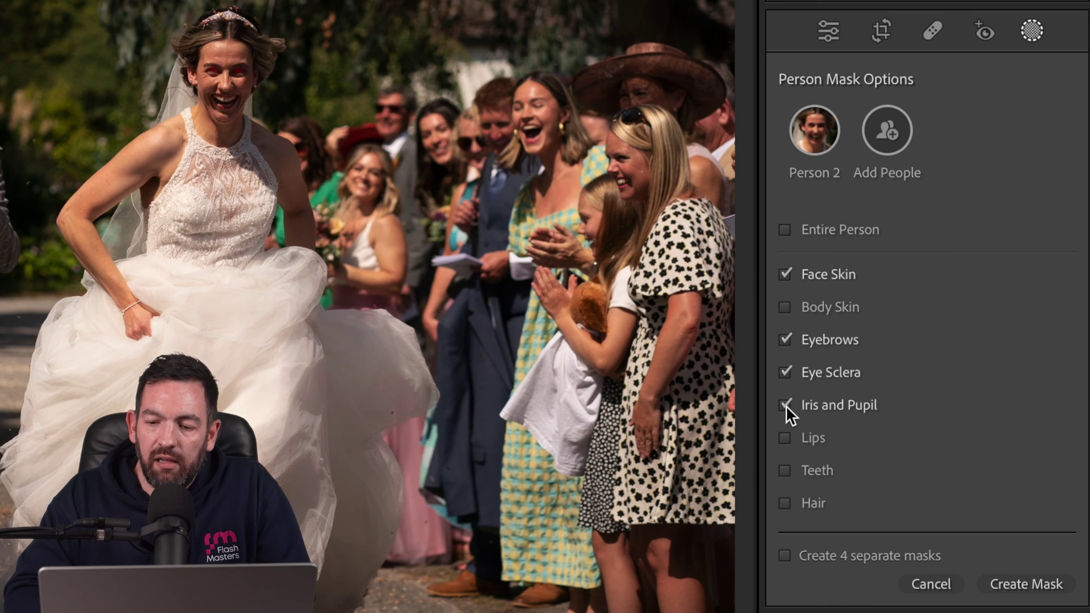
left_click(785, 437)
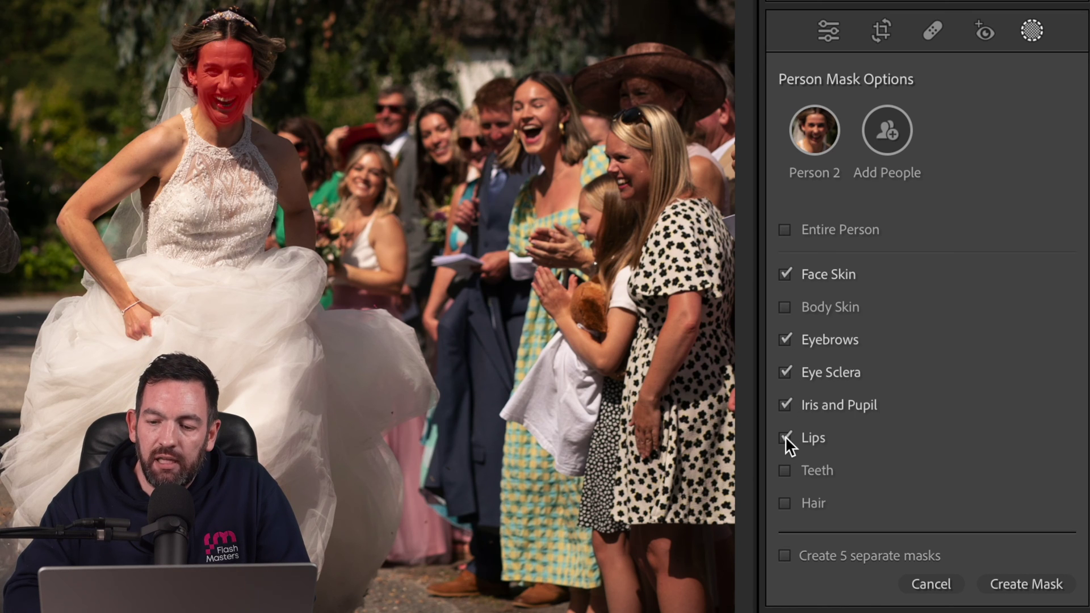
left_click(788, 469)
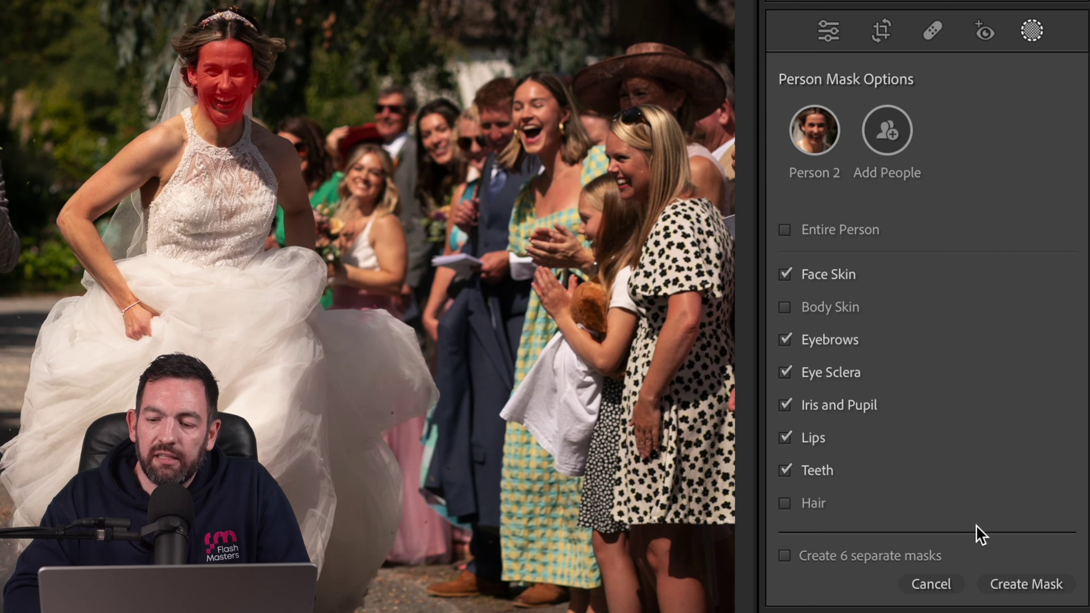
left_click(1025, 584)
- Adjust the bride's face mask with Exposure 0.29, Shadows 79 and Clarity -23, and close masking
left_click_drag(976, 275, 978, 275)
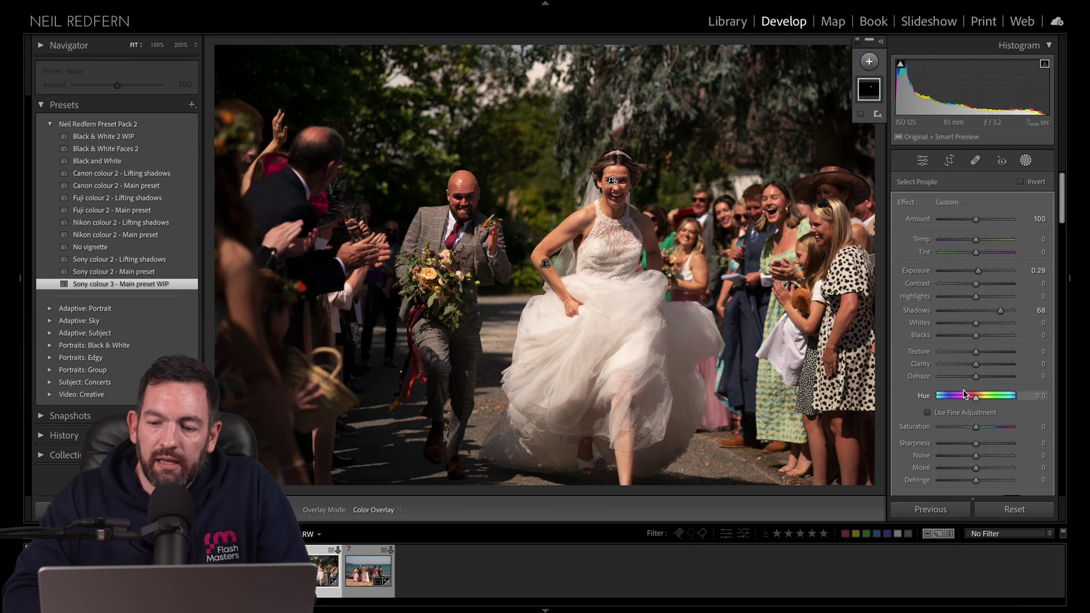
left_click_drag(977, 365, 969, 368)
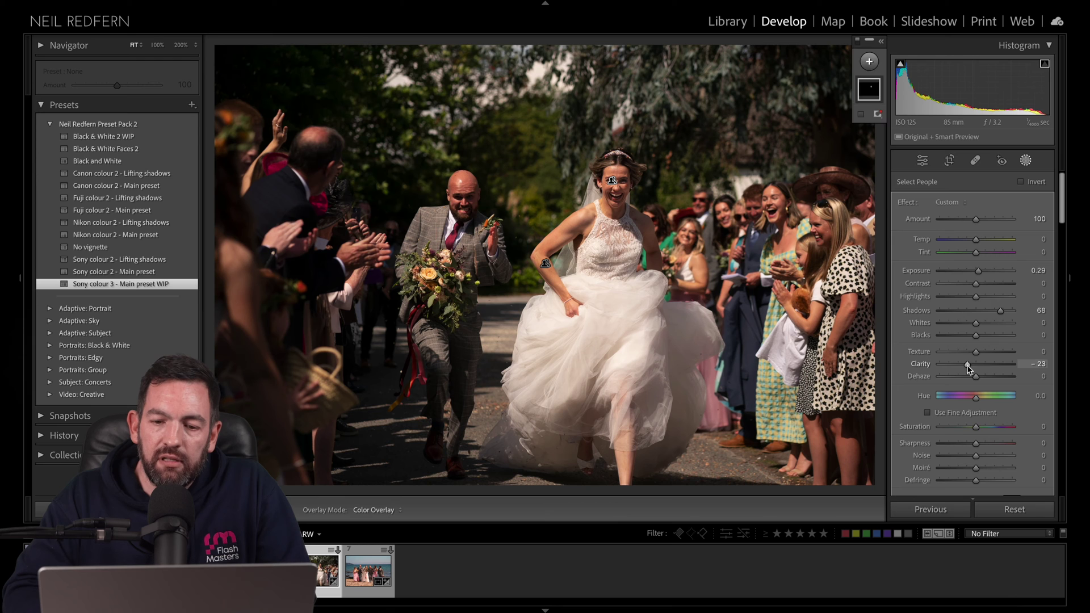
left_click_drag(1000, 310, 1009, 311)
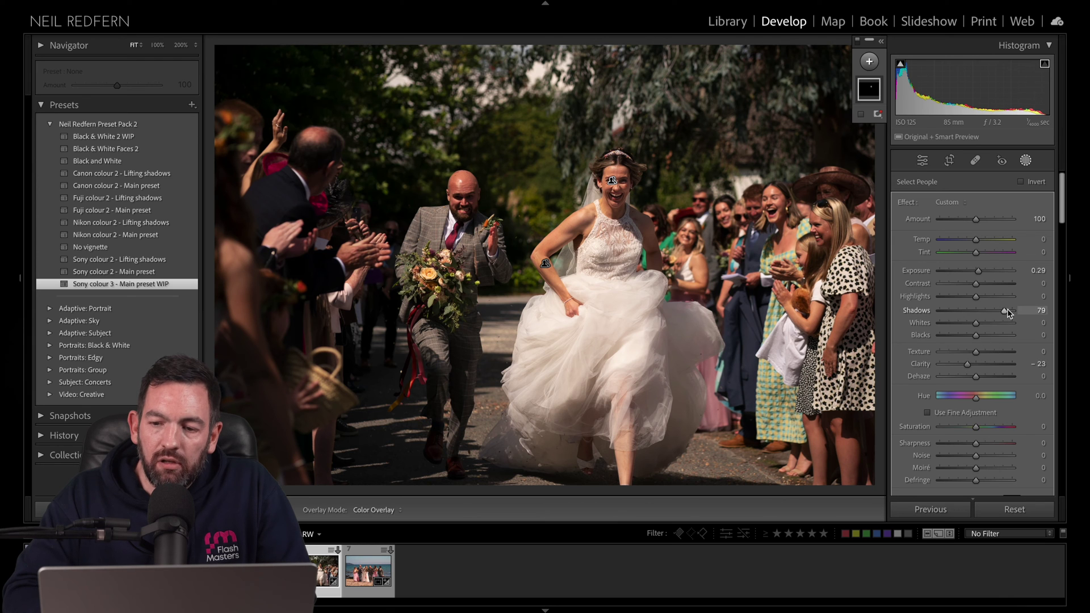
left_click(1026, 162)
- Compare the bride's face before and after the mask adjustments at 200% zoom and return to the fitted view
left_click(616, 180)
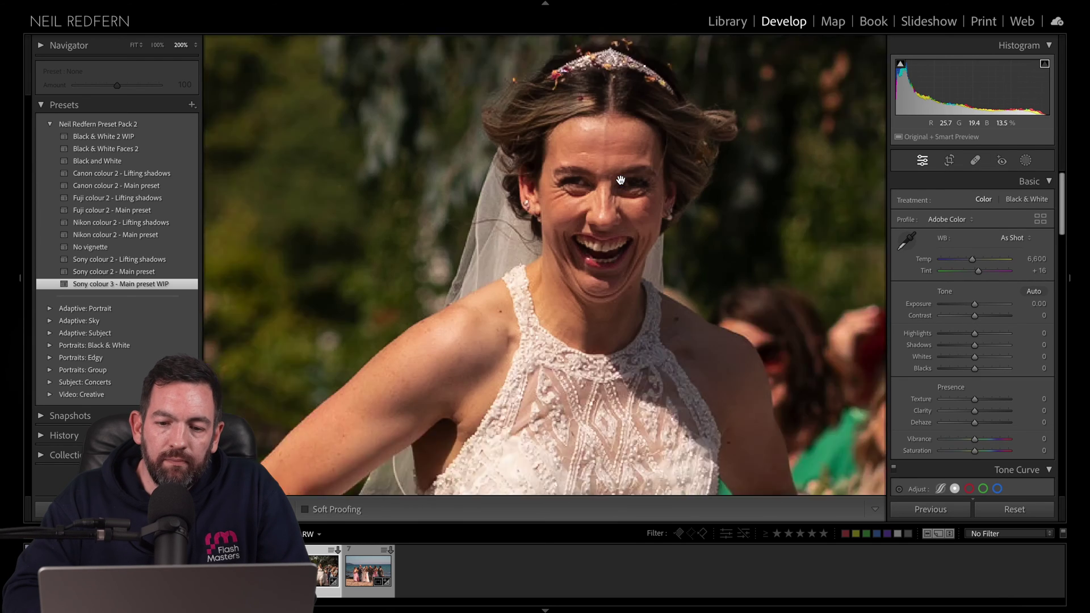
key("backslash")
key("backslash")
key("backslash")
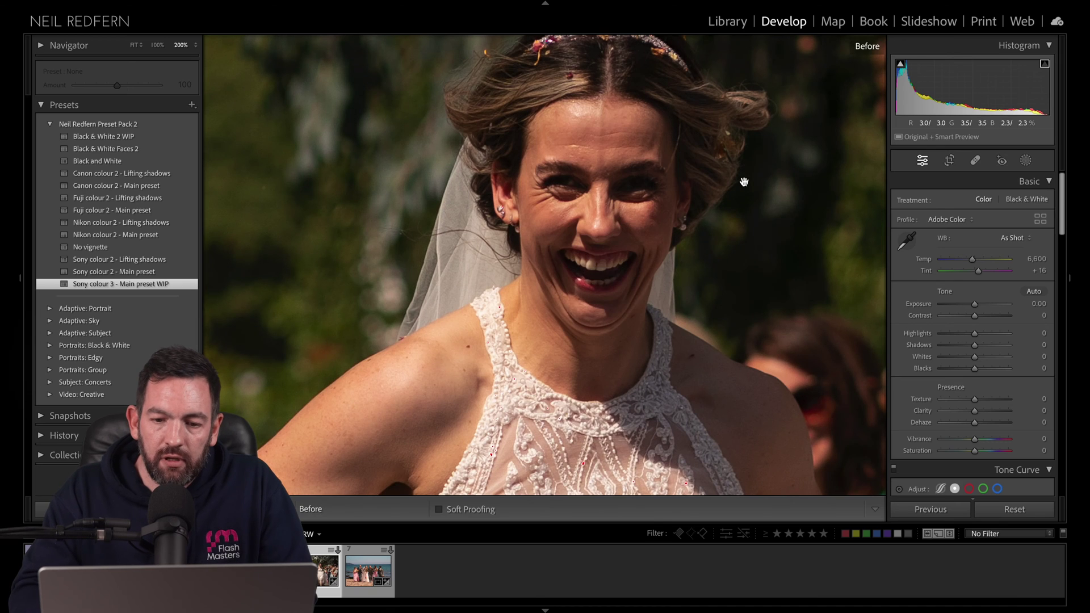
key("backslash")
key("backslash")
key("backslash")
key("backslash")
key("backslash")
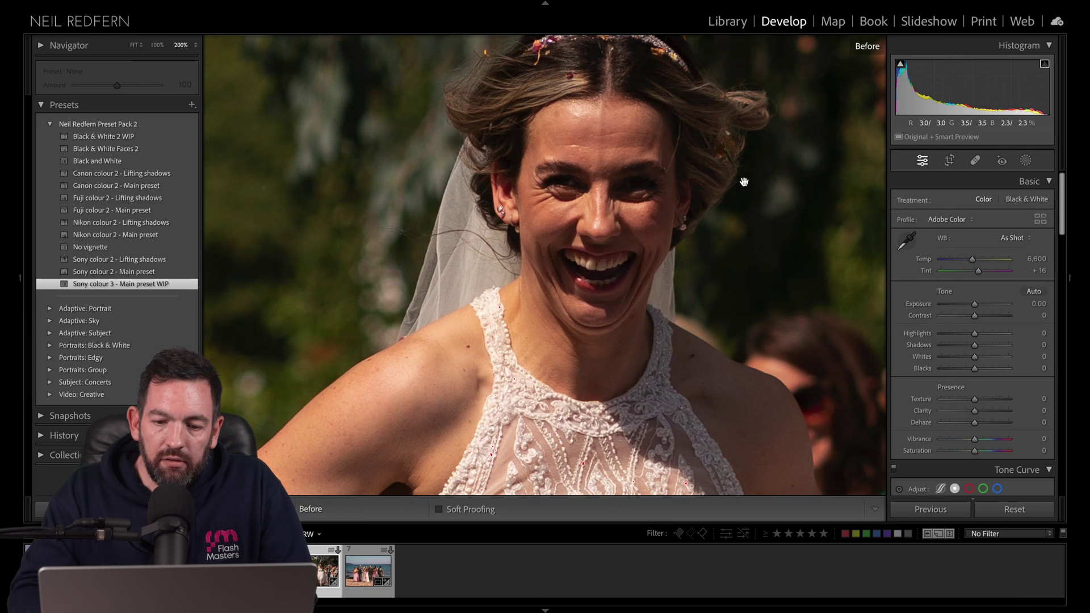
left_click(743, 182)
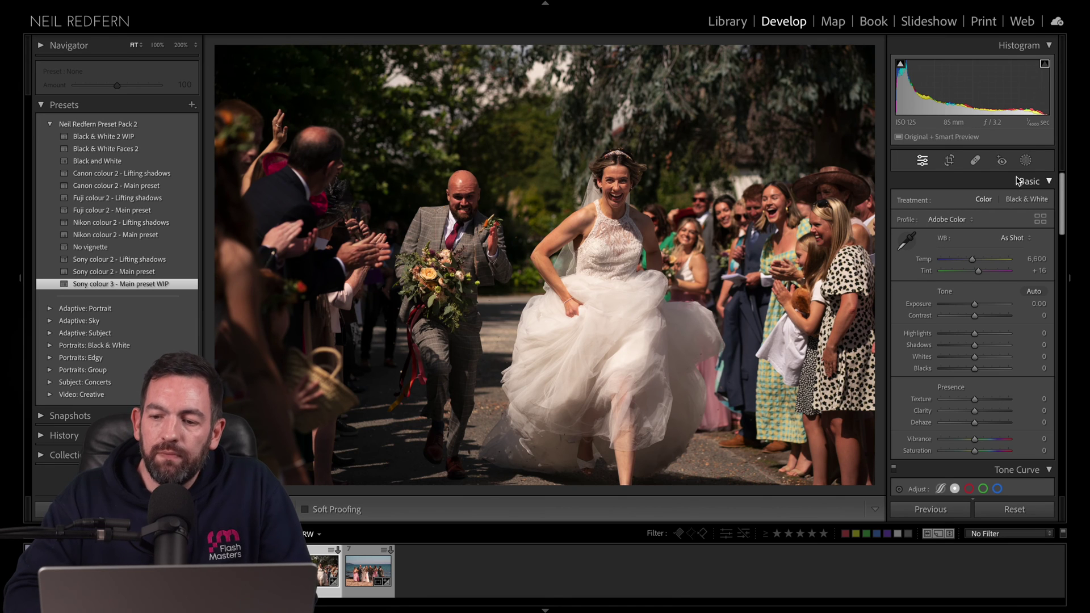
- Create a single mask of the groom's face from Person 1 using Face Skin, Eyebrows, Eye Sclera, Iris and Pupil, and Lips
left_click(1026, 162)
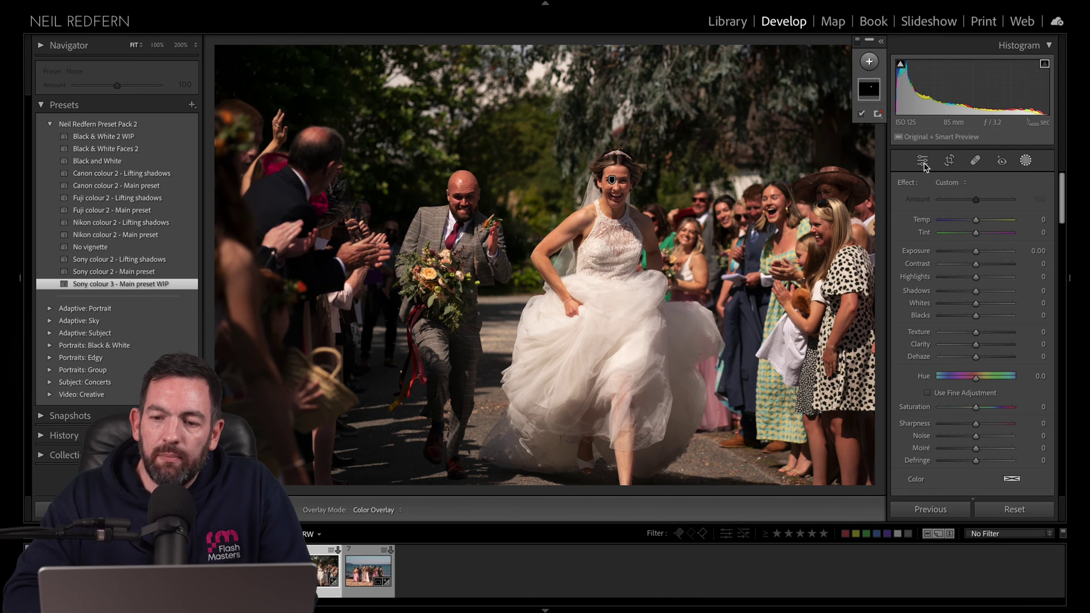
left_click(871, 63)
left_click(897, 143)
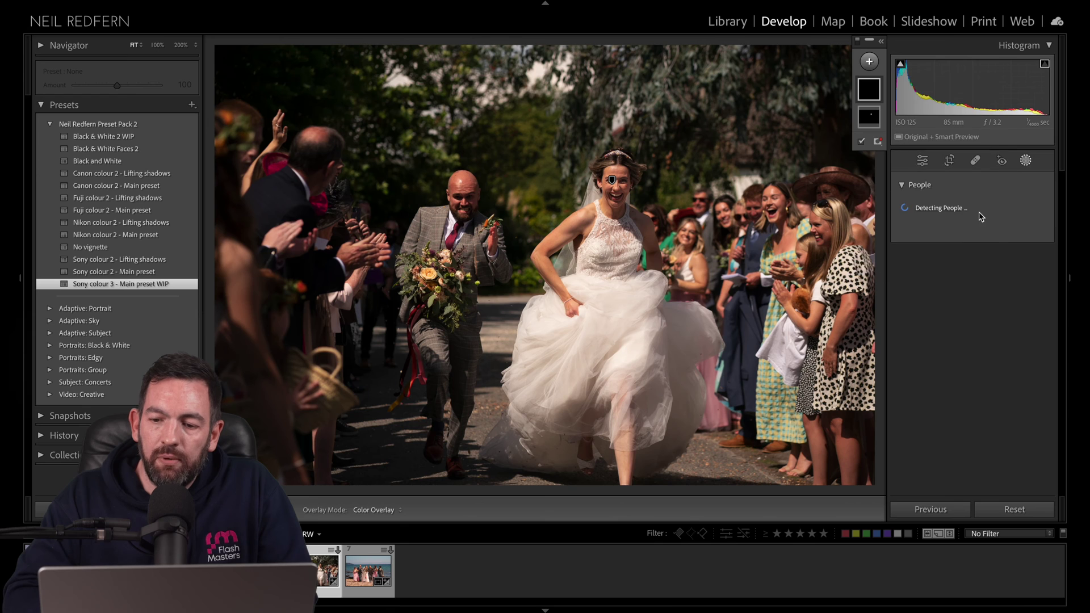
left_click(954, 214)
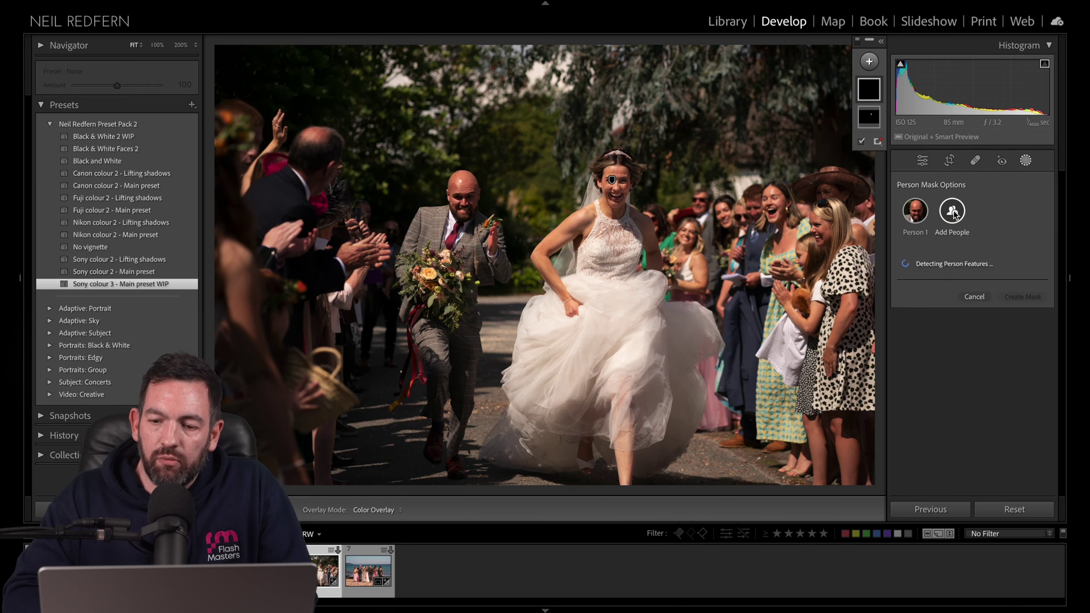
left_click(905, 284)
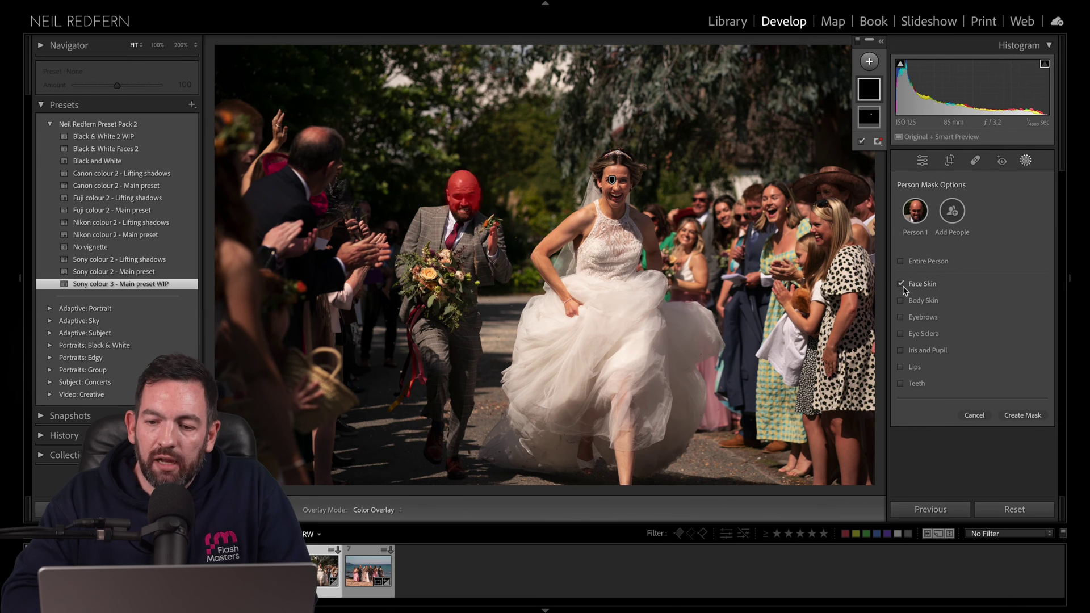
left_click(901, 318)
left_click(900, 334)
left_click(900, 351)
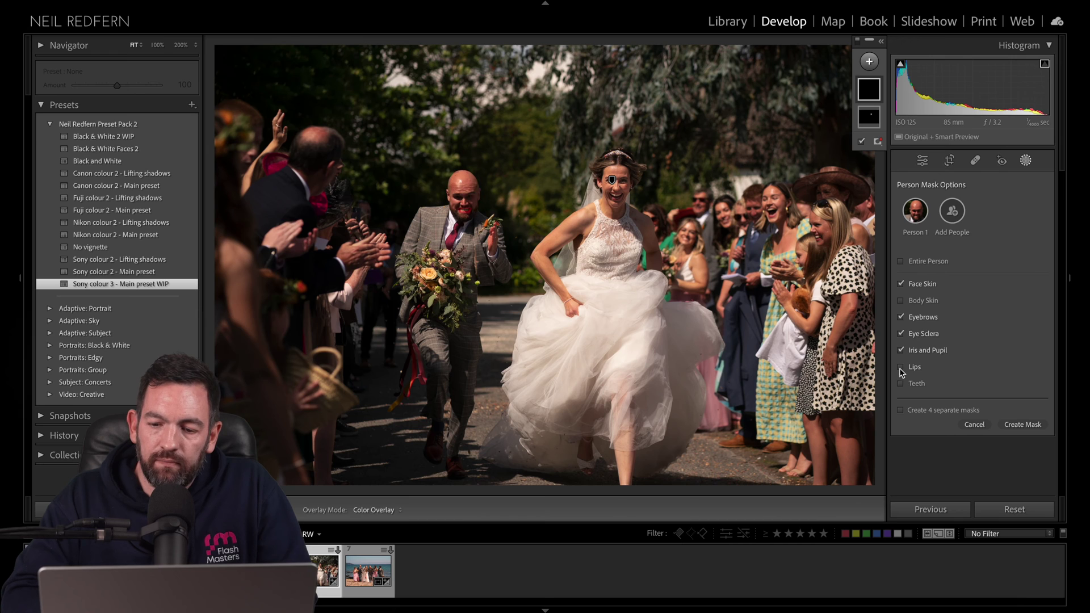
left_click(901, 368)
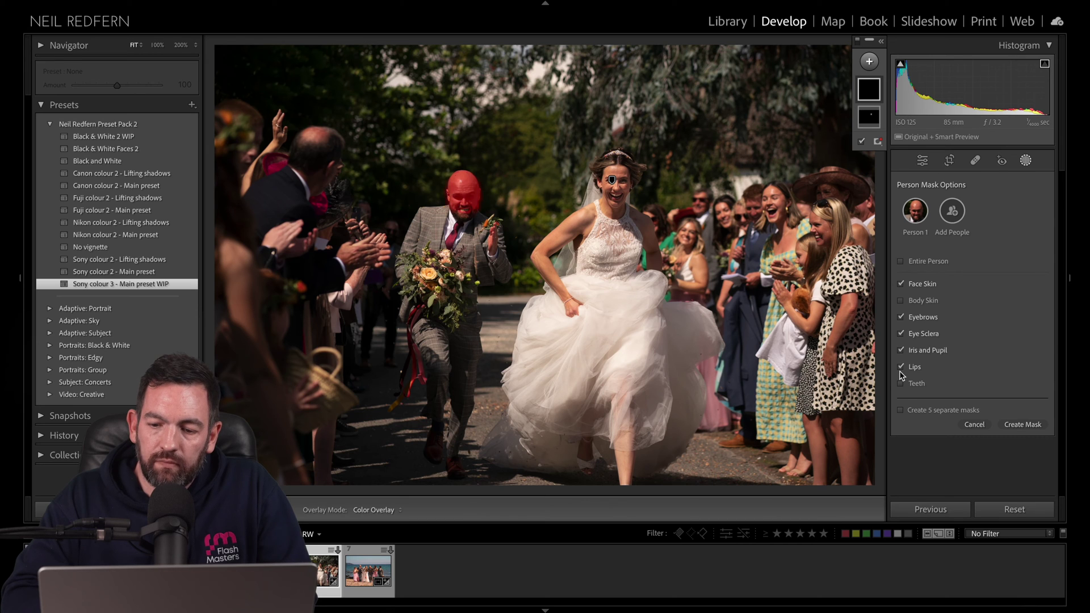
left_click(1022, 424)
- Adjust the groom's face mask with Exposure 0.45 and Shadows 26, and close masking
left_click_drag(976, 271, 985, 312)
left_click(1038, 271)
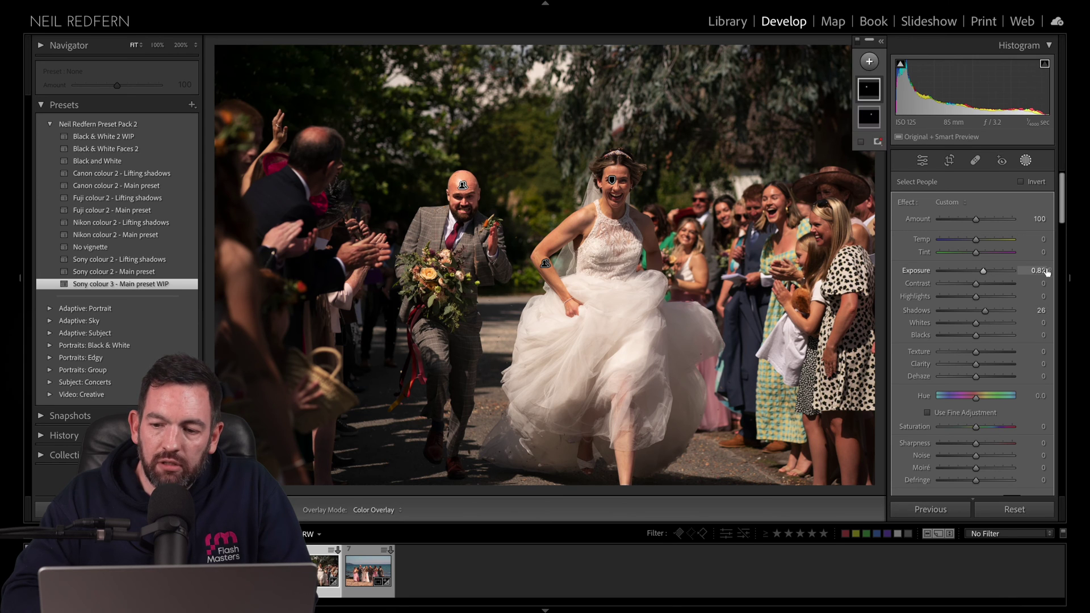
type("0.45")
key("Return")
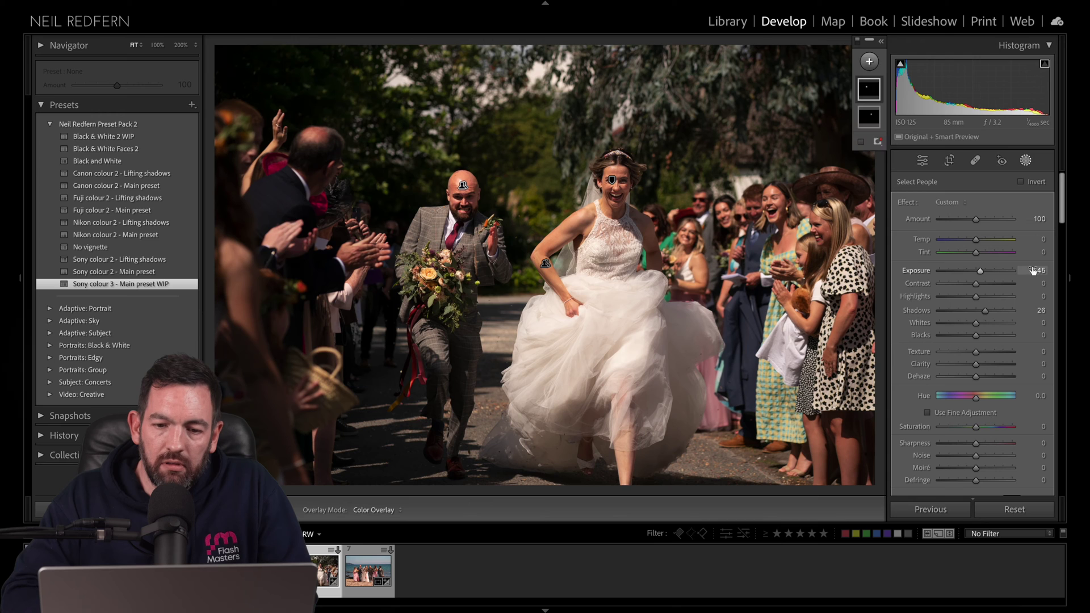
left_click(1026, 162)
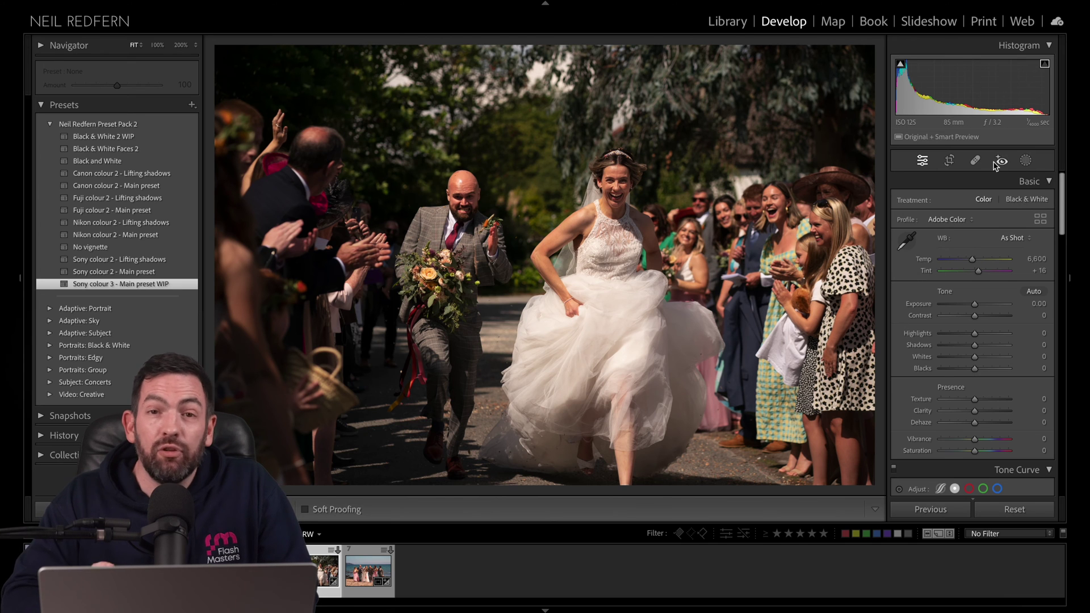
- Add a Select Background mask to the confetti walk photo
left_click(1025, 160)
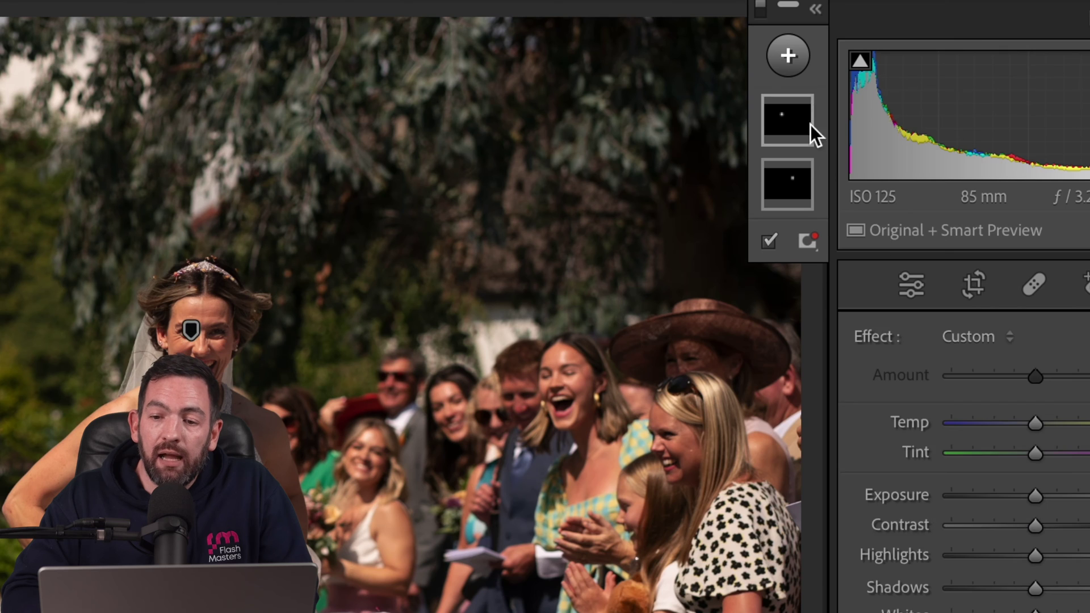
left_click(788, 56)
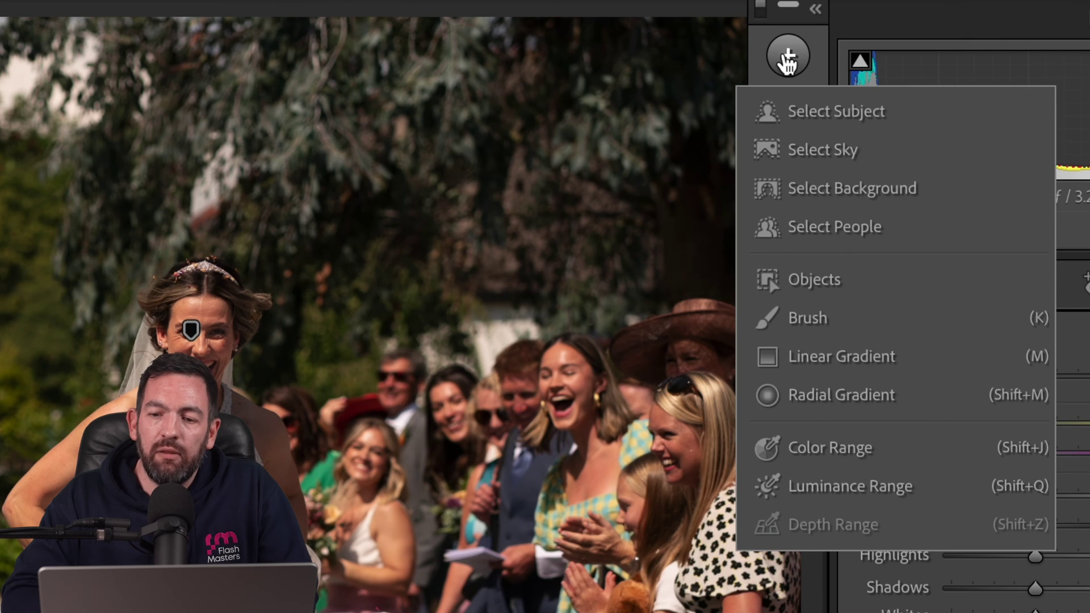
left_click(909, 193)
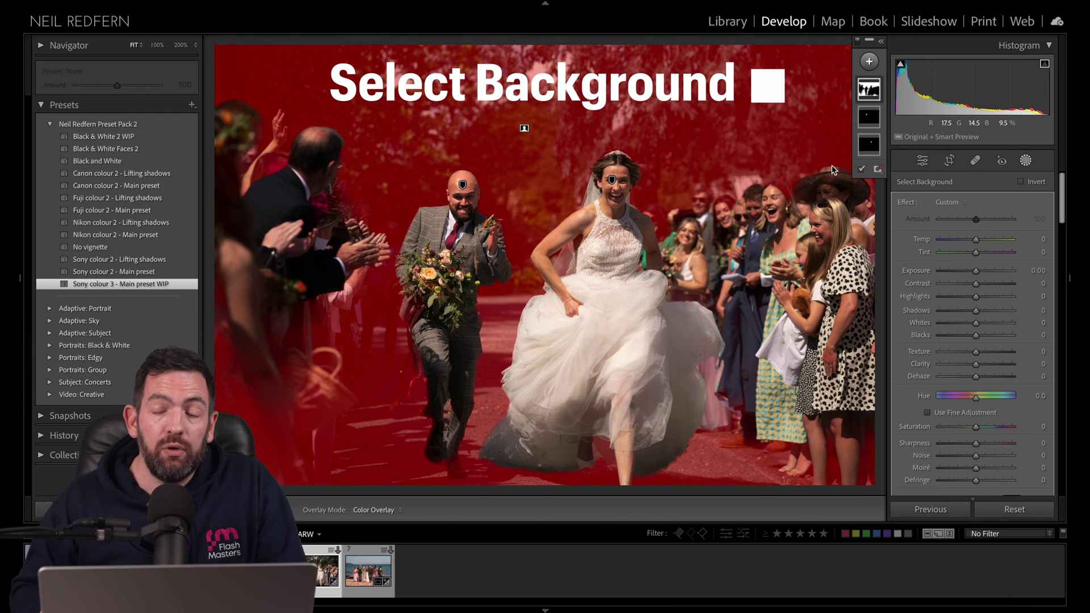
- Toggle the red mask overlay repeatedly to examine which areas the background mask covers
key("o")
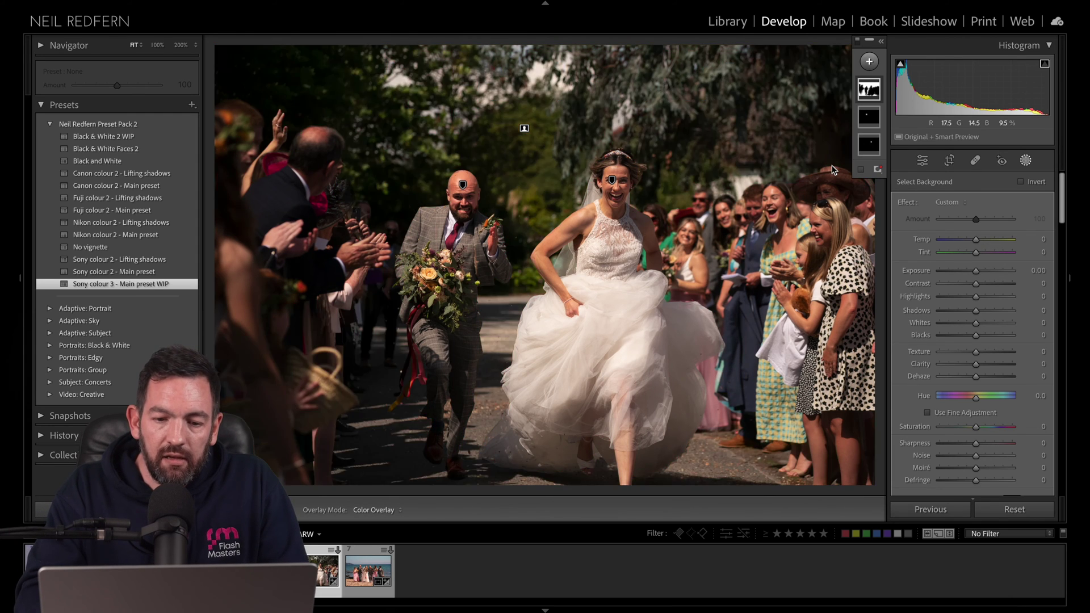
key("o")
key("o")
key("o")
key("o")
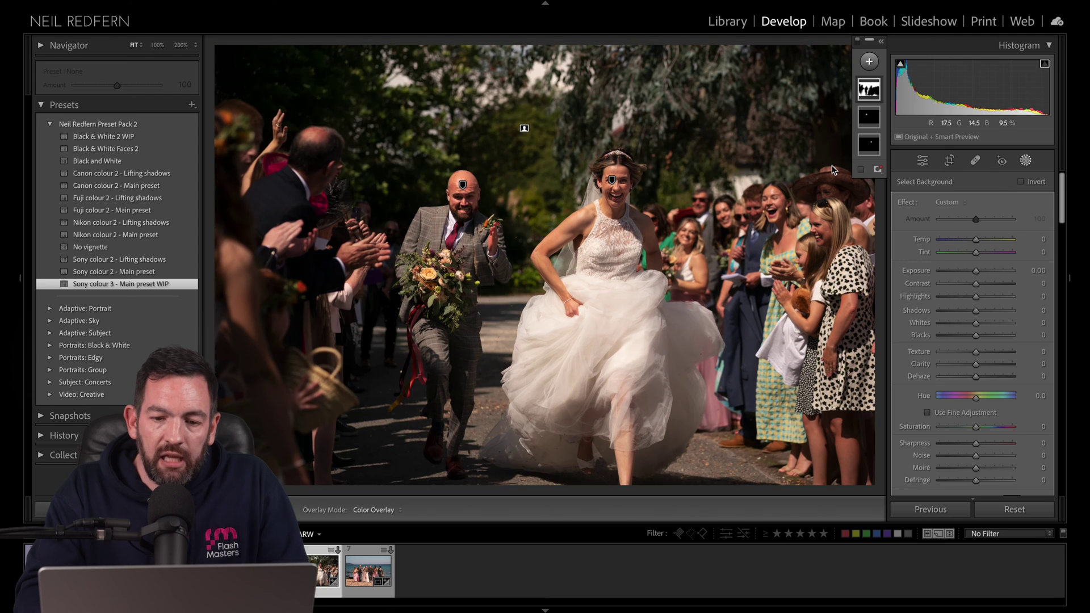
key("o")
key("o")
key("o")
key("o")
key("o")
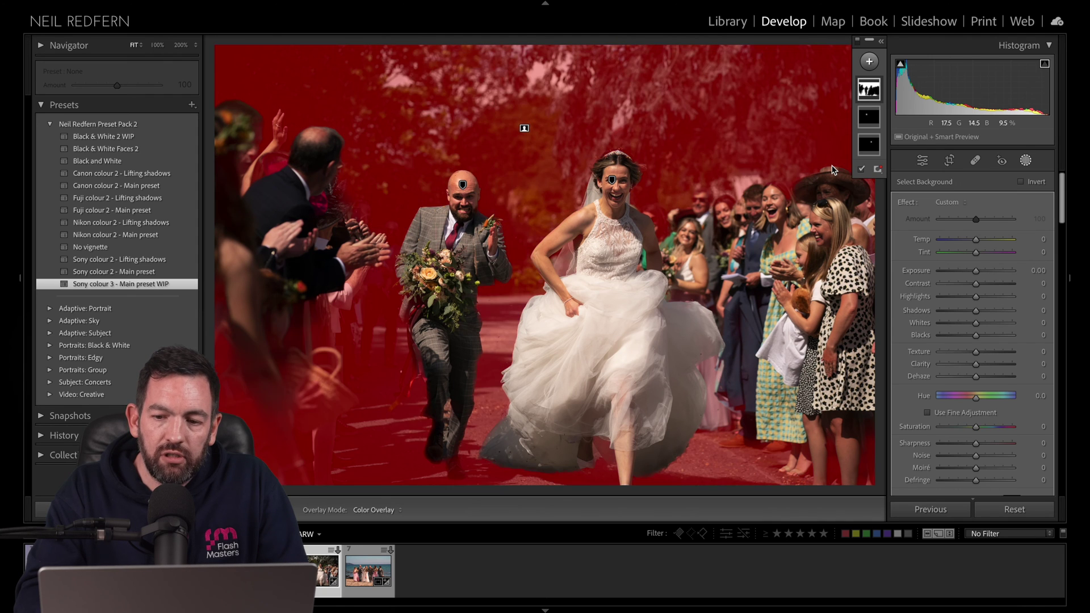
key("o")
key("o")
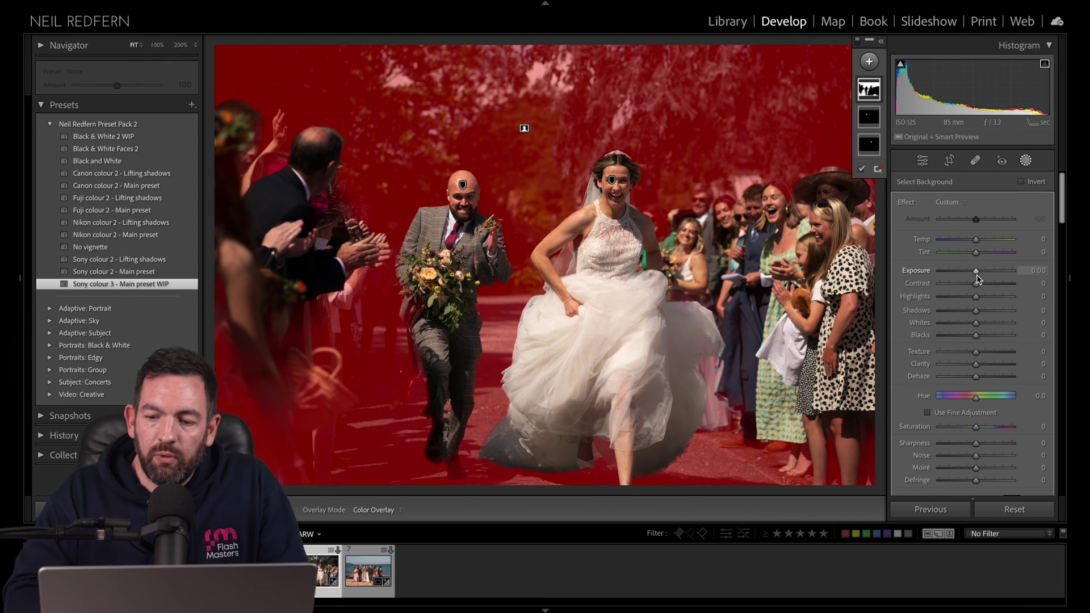
- Set the background mask's Exposure to -0.18, and compare the confetti walk photo before and after the edits
mouse_move(977, 271)
left_mouse_down()
mouse_move(988, 272)
mouse_move(960, 272)
mouse_move(993, 272)
mouse_move(972, 274)
left_mouse_up()
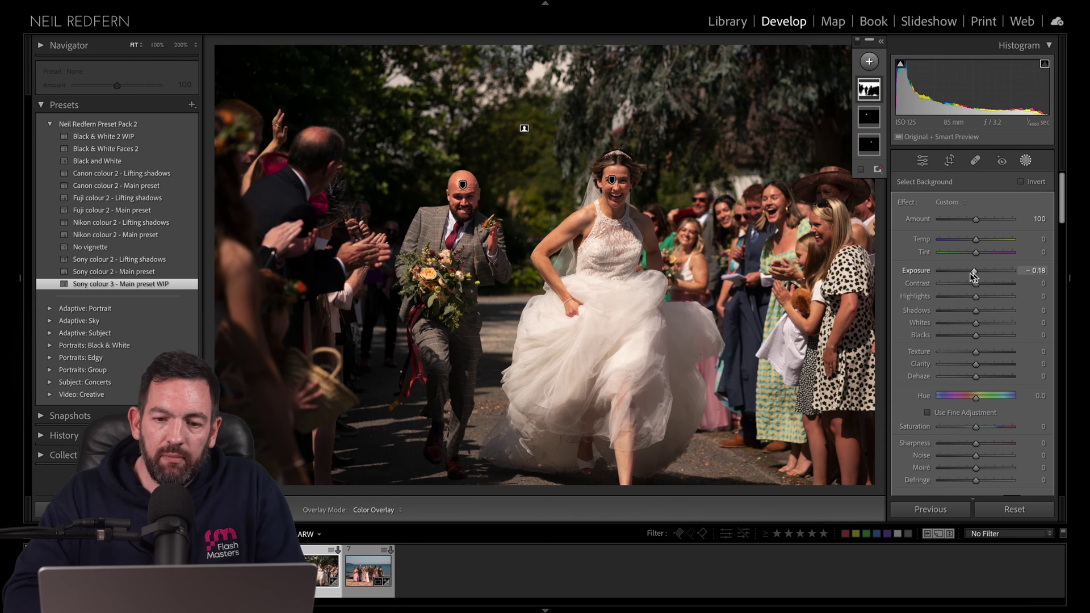
left_click(1026, 161)
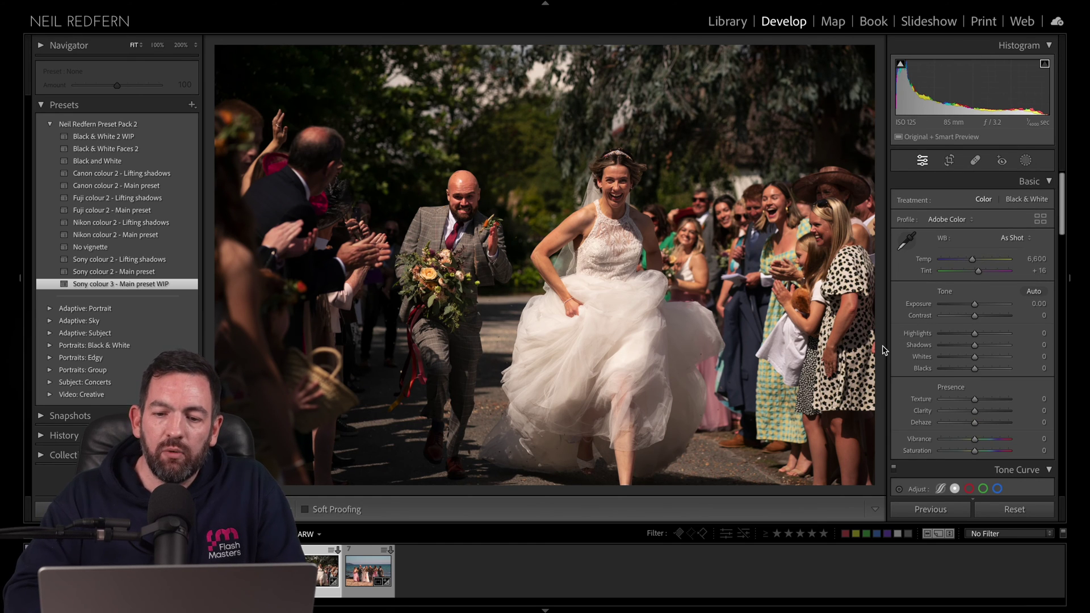
key("backslash")
key("backslash")
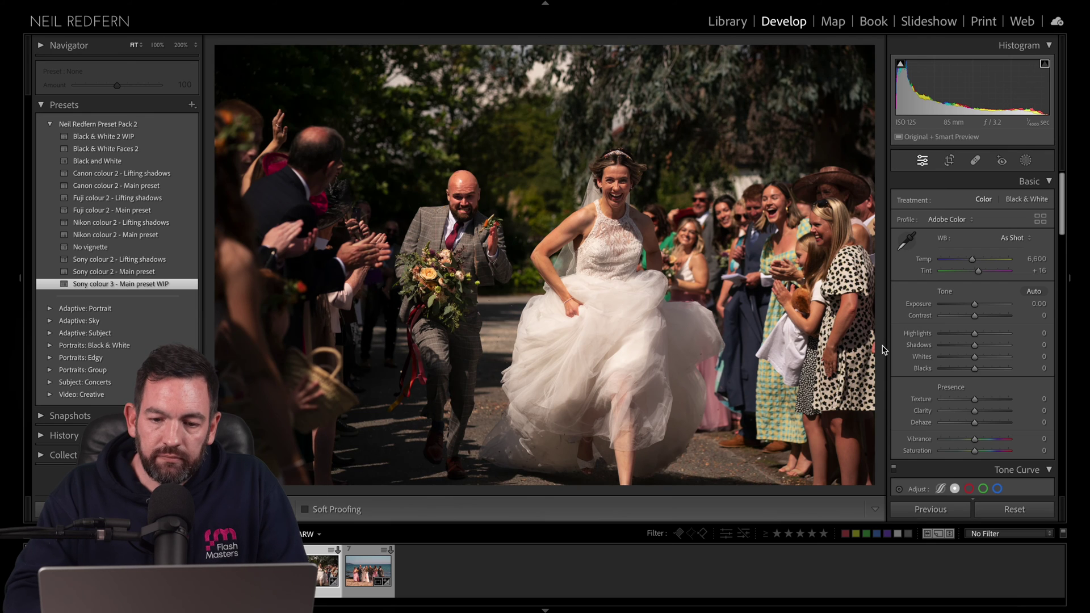
key("backslash")
key("backslash")
key("backslash")
key("backslash")
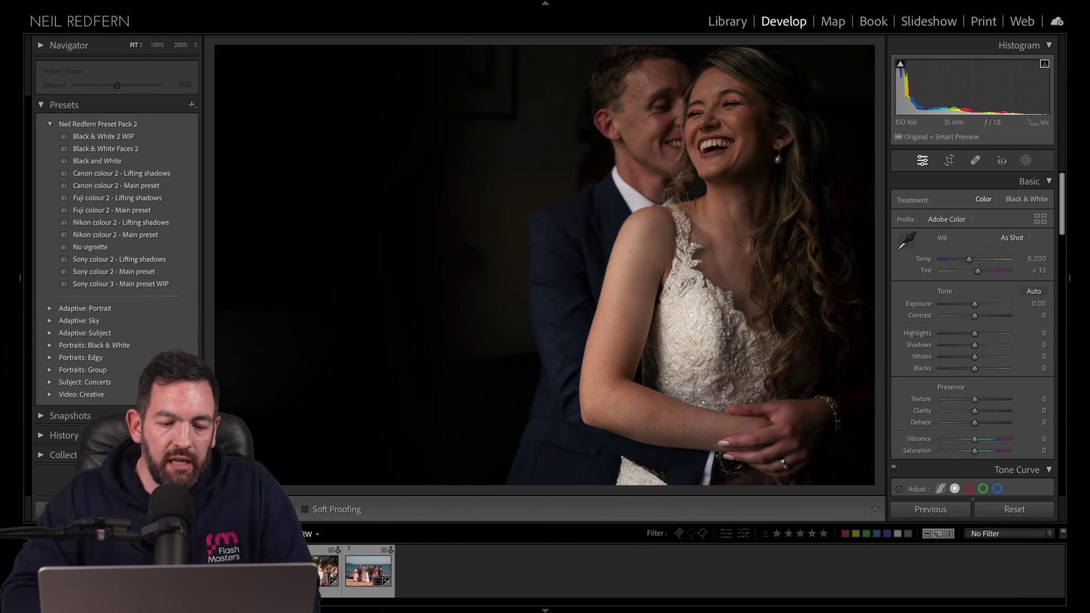
- Apply the Sony colour 3 - Main preset WIP preset to the dark couple portrait, with Exposure +0.87 and Shadows -18
left_click(161, 287)
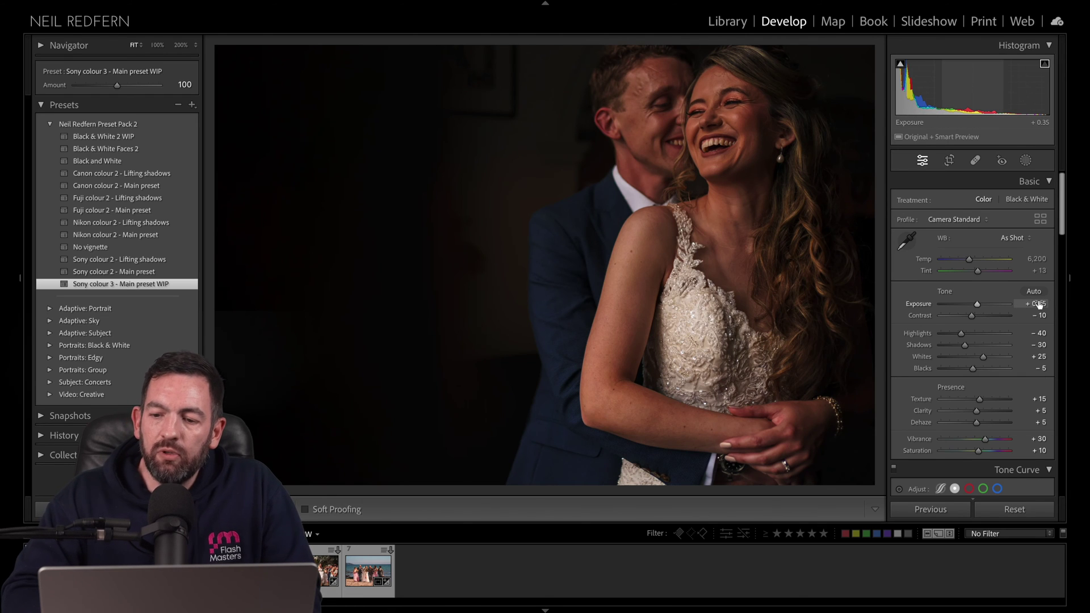
mouse_move(1037, 304)
left_mouse_down()
mouse_move(1050, 304)
mouse_move(1035, 304)
left_mouse_up()
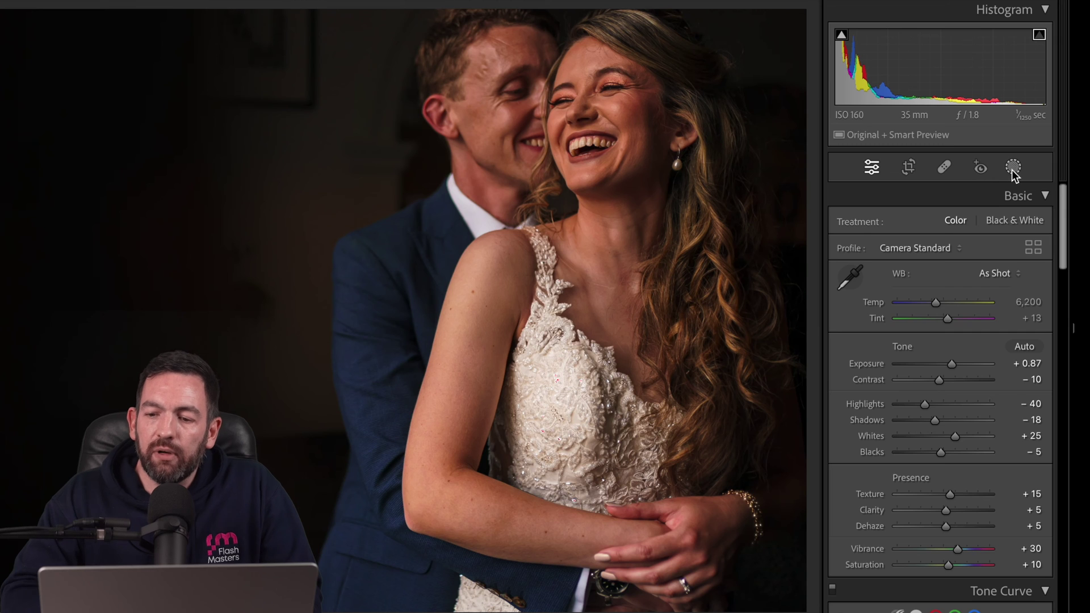
- Create a single mask of the laughing bride's face from Person 2 using Face Skin, Eyebrows, Eye Sclera, Iris and Pupil, Lips and Teeth
left_click(1025, 162)
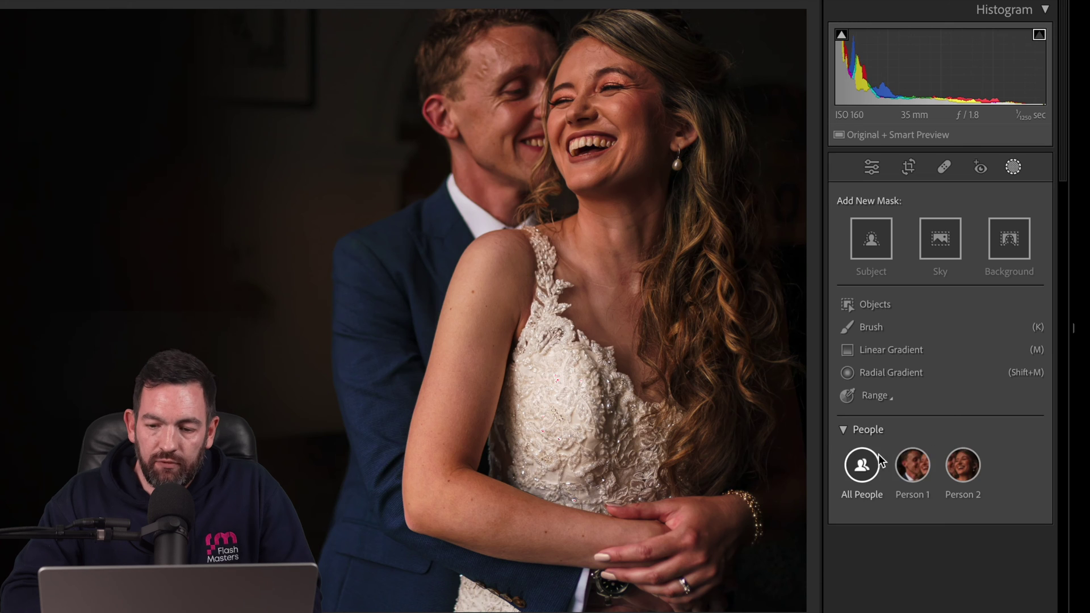
left_click(968, 465)
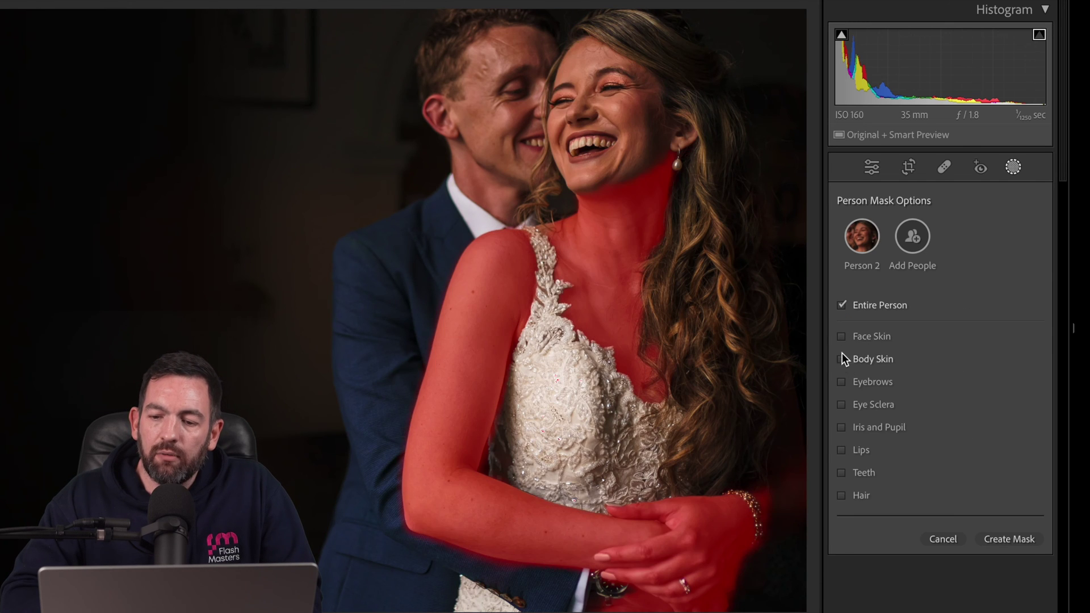
left_click(841, 339)
left_click(841, 382)
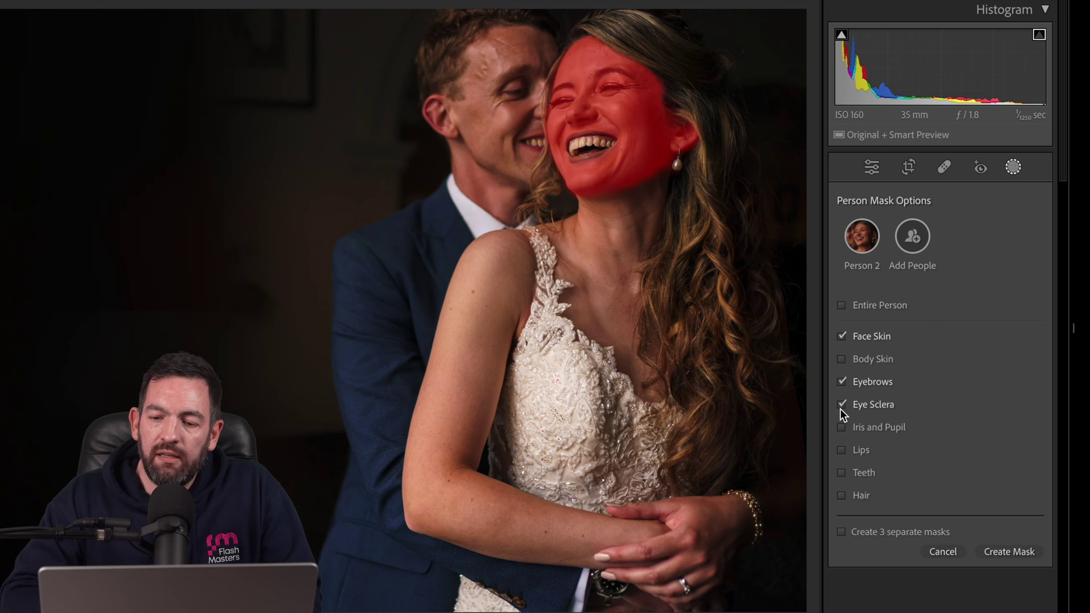
left_click(841, 405)
left_click(841, 427)
left_click(841, 450)
left_click(841, 472)
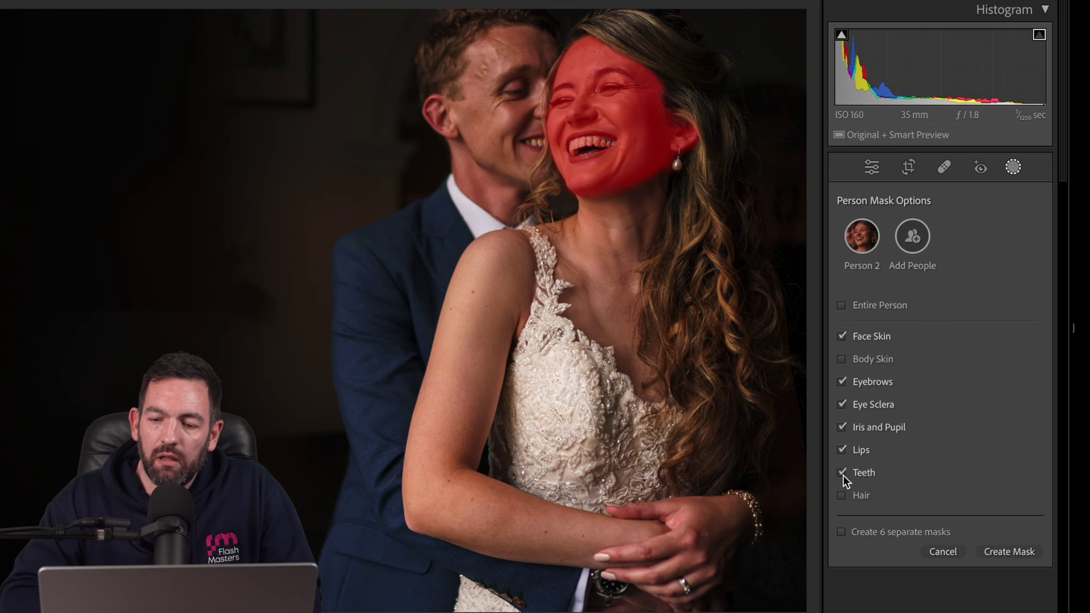
left_click(1014, 553)
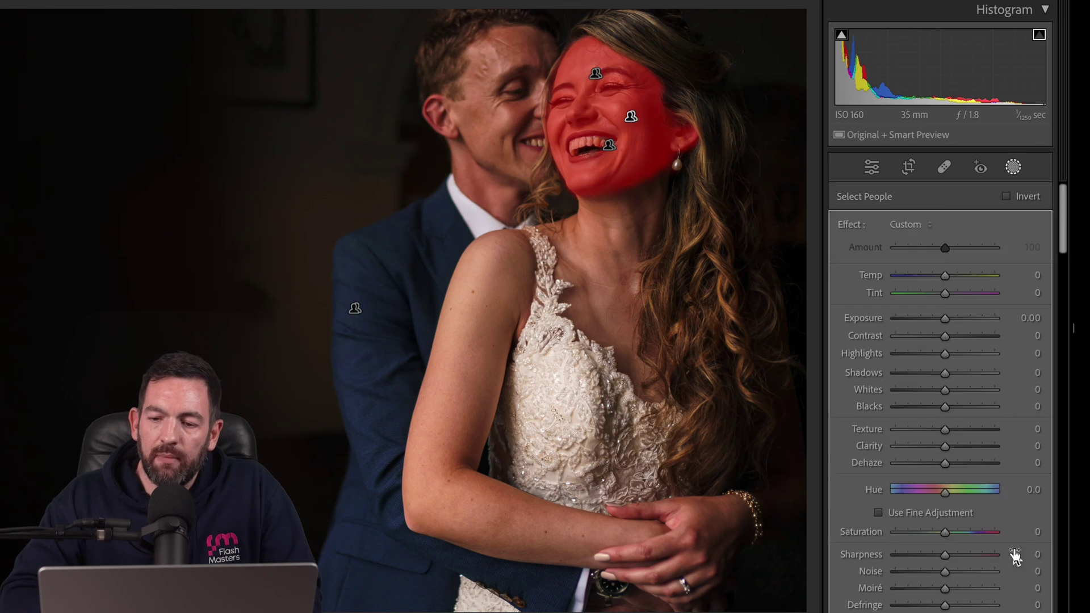
- Adjust the laughing bride's face mask with Exposure 0.35, Shadows 9, Whites 6 and Clarity -26
left_click_drag(1028, 317, 1046, 317)
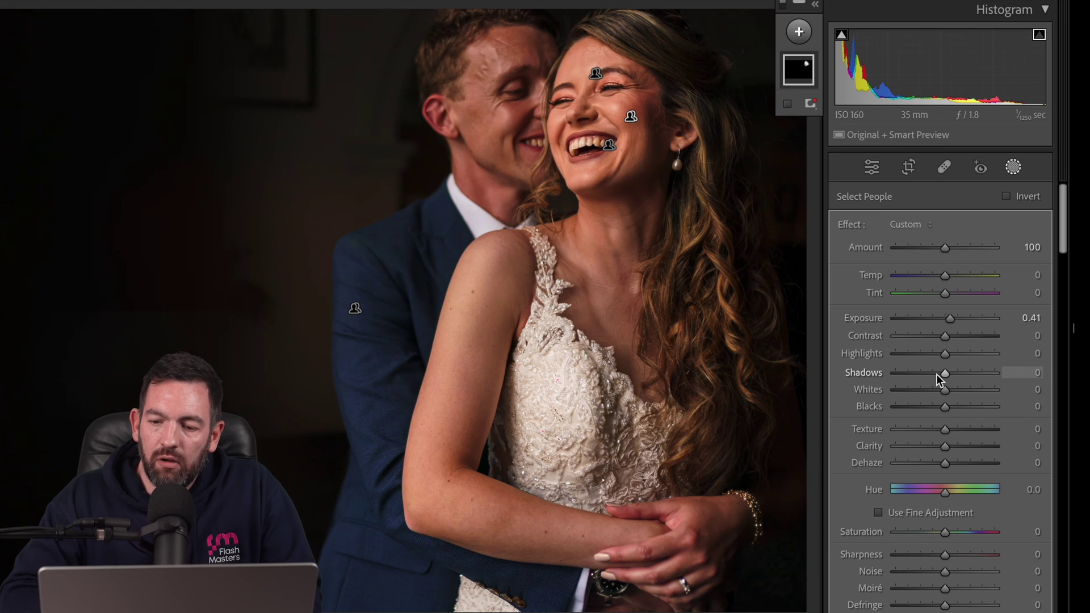
left_click_drag(948, 373, 948, 393)
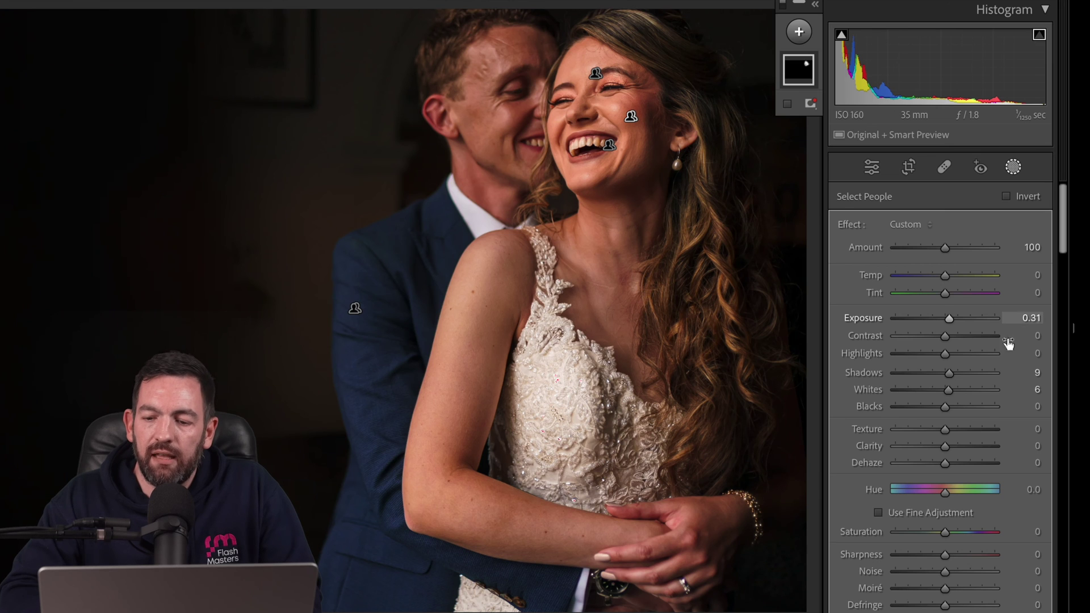
left_click_drag(945, 444, 932, 445)
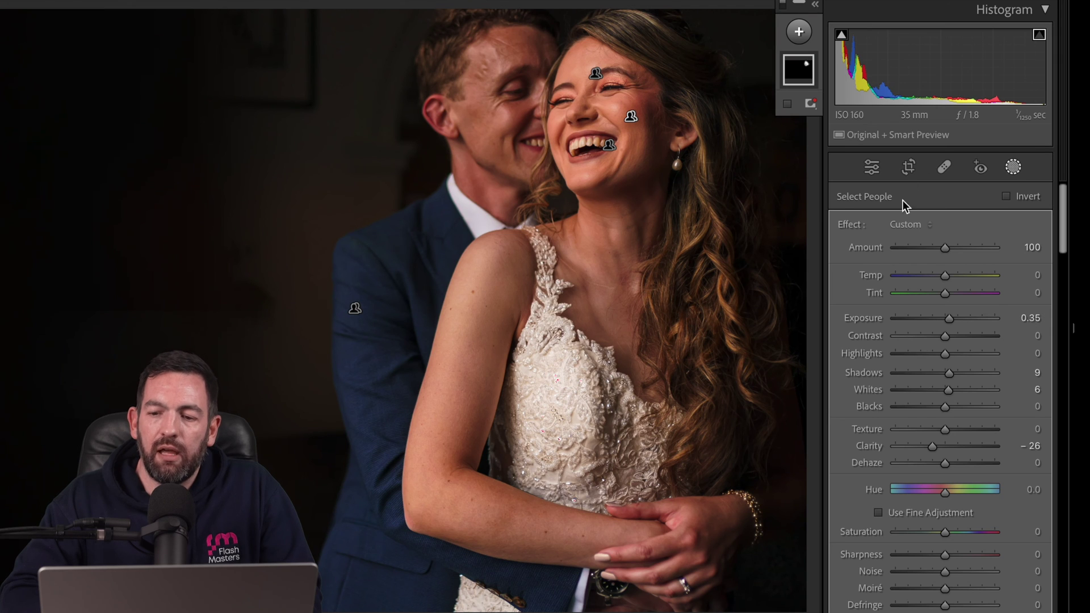
- Mask the groom's Face Skin, Body Skin, Eyebrows, Eye Sclera, Iris and Pupil from Person 1, with Exposure 0.40 and Clarity -11
left_click(802, 33)
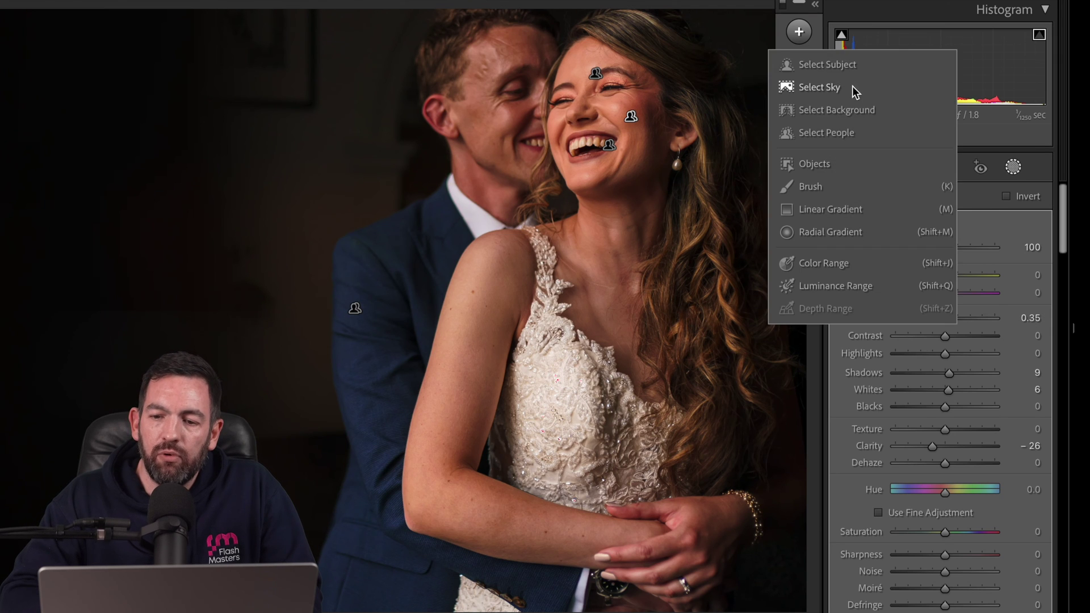
left_click(826, 134)
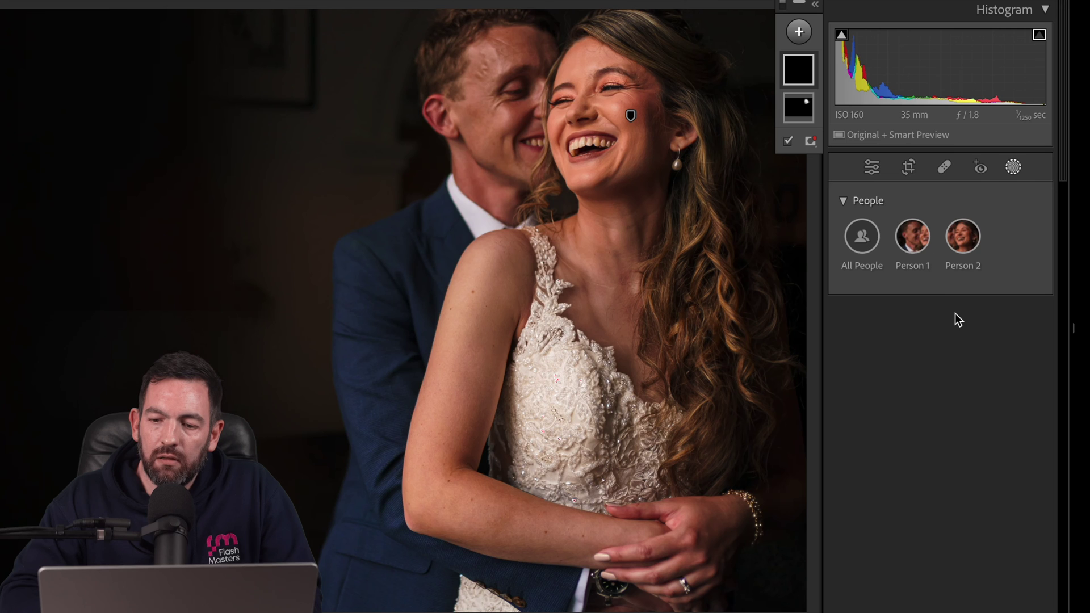
left_click(914, 233)
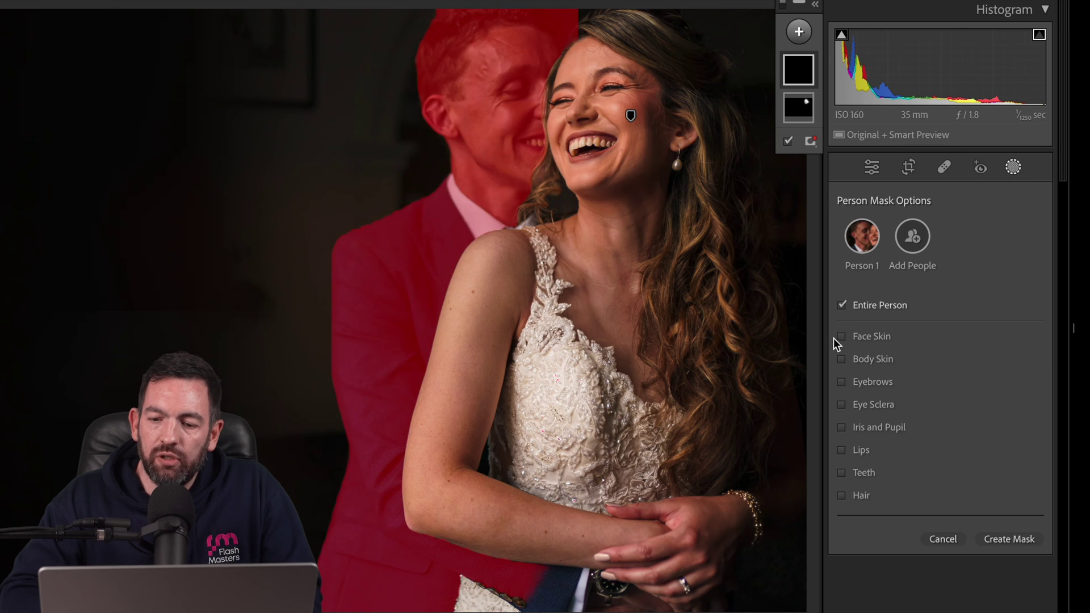
left_click(841, 336)
left_click(842, 382)
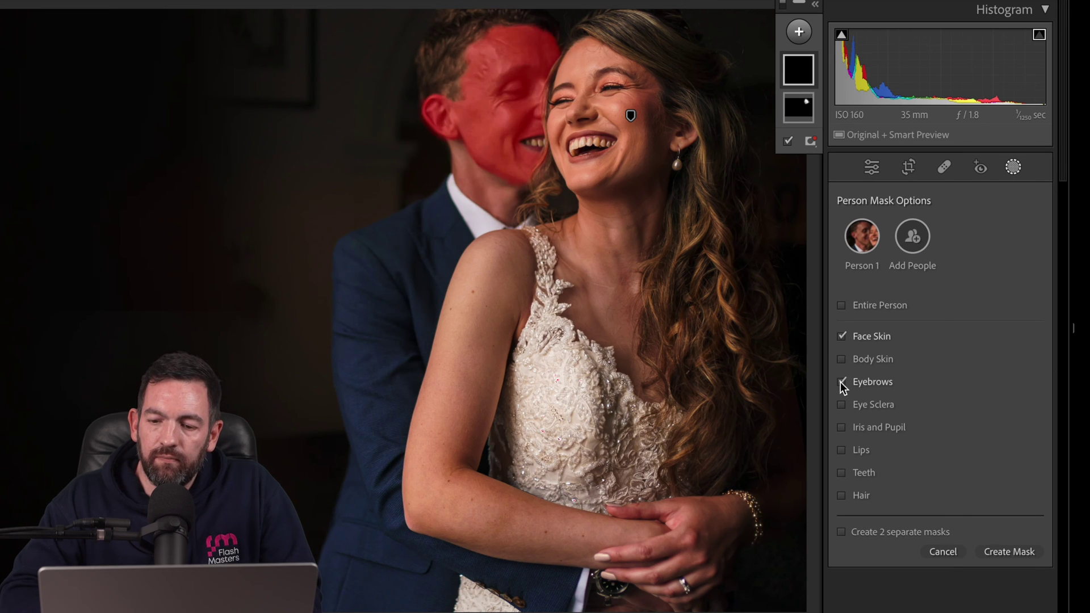
left_click(841, 359)
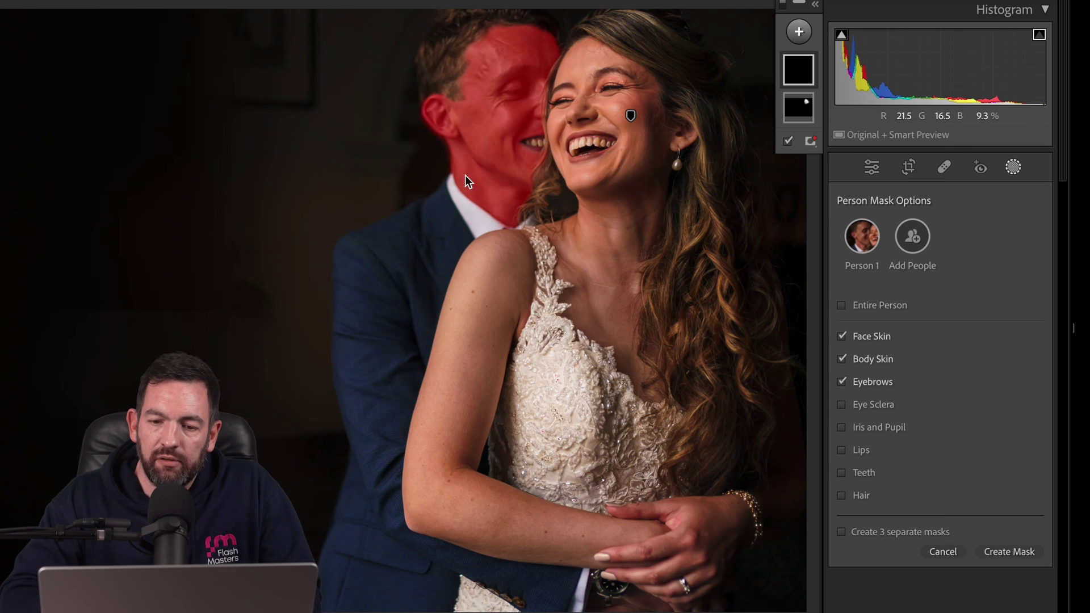
left_click(843, 430)
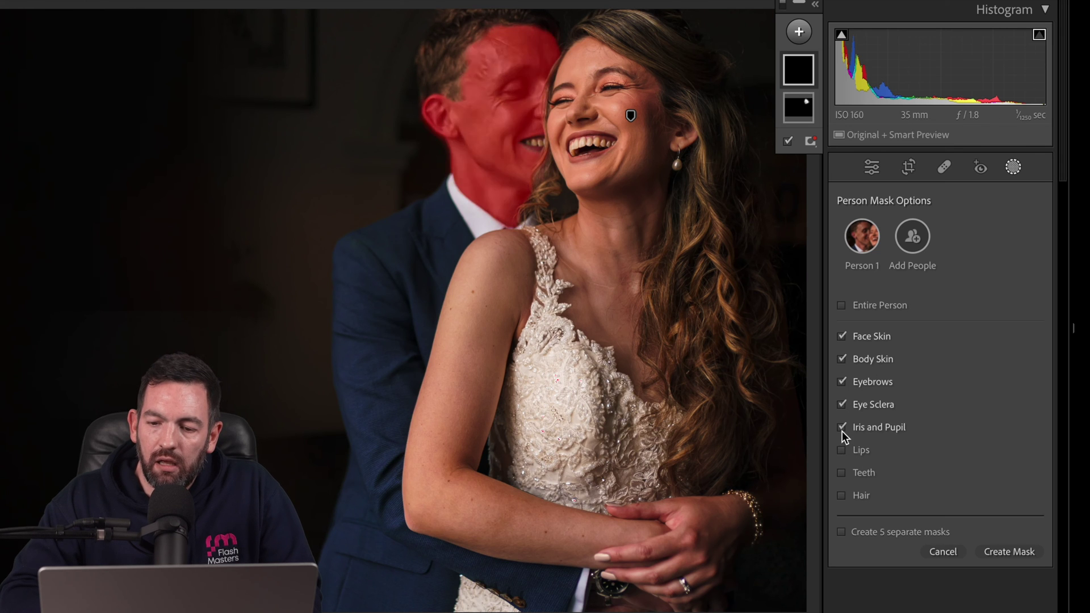
left_click(1029, 550)
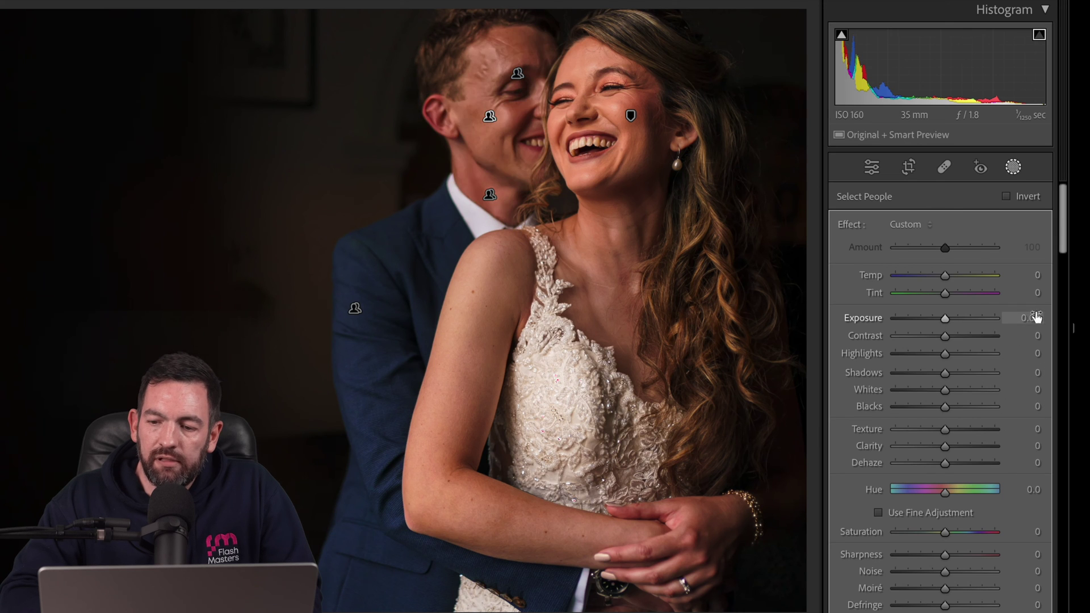
left_click_drag(1036, 311, 1050, 311)
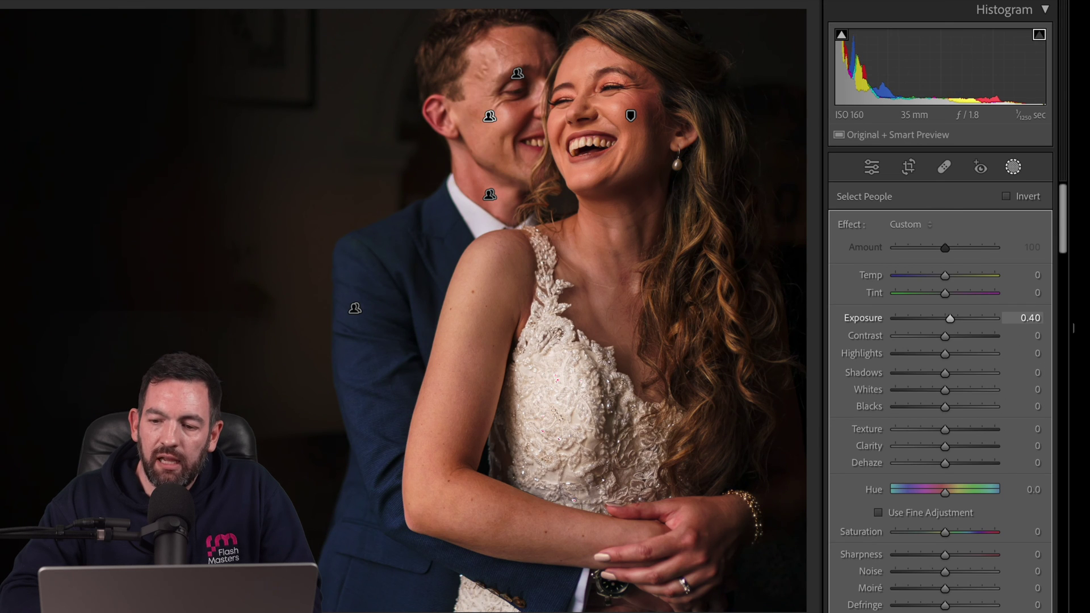
left_click_drag(946, 446, 940, 444)
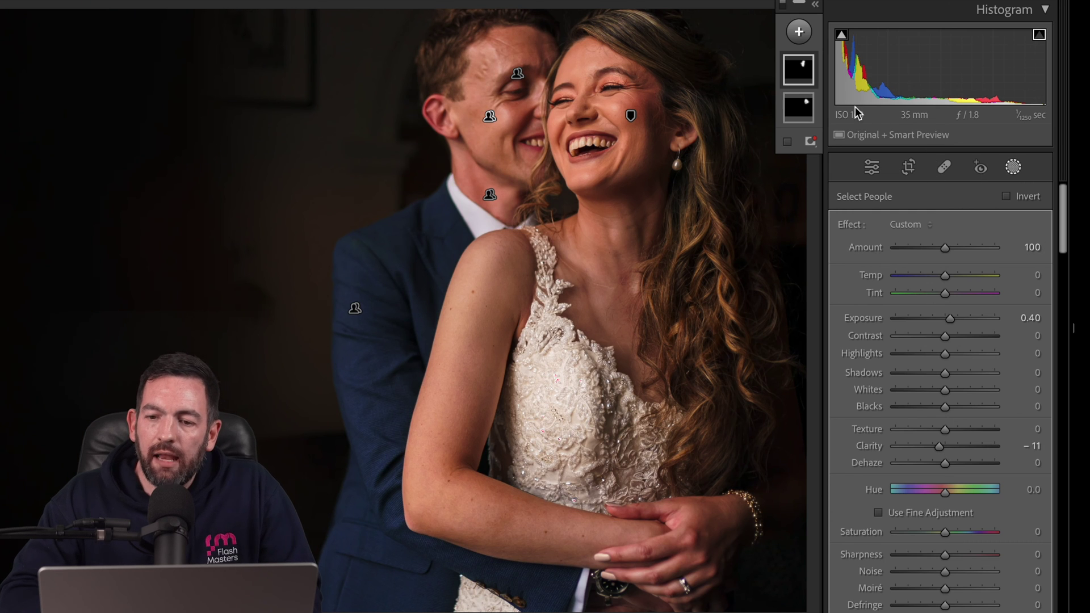
- Mask the background of the dark couple portrait and darken it with Exposure -1.46, Shadows -29 and Whites -23
left_click(799, 32)
left_click(834, 107)
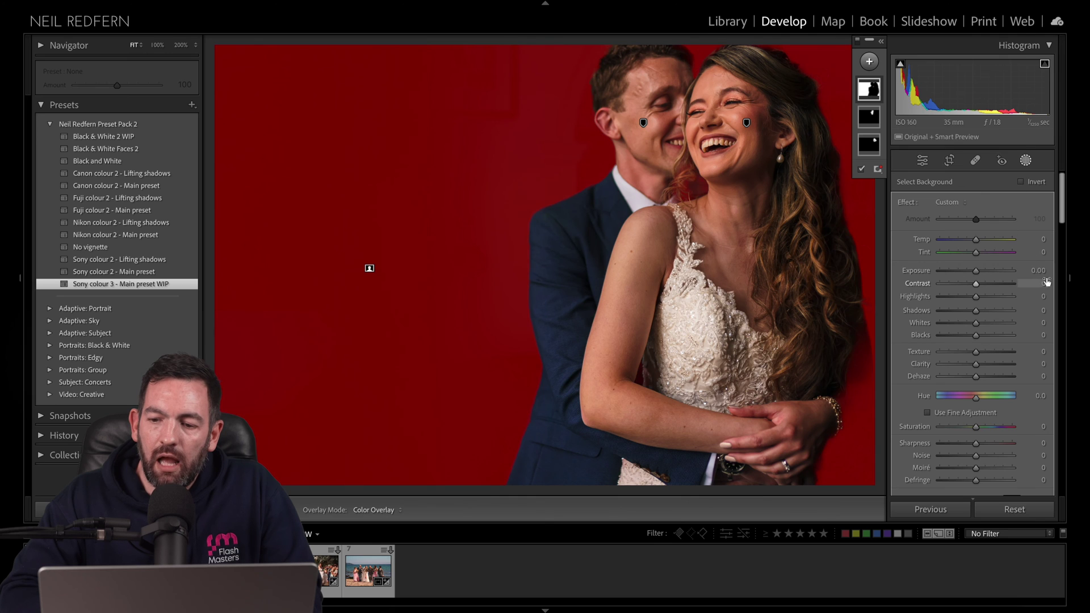
mouse_move(1035, 267)
left_mouse_down()
mouse_move(1016, 268)
mouse_move(1027, 271)
left_mouse_up()
left_click_drag(976, 311, 964, 320)
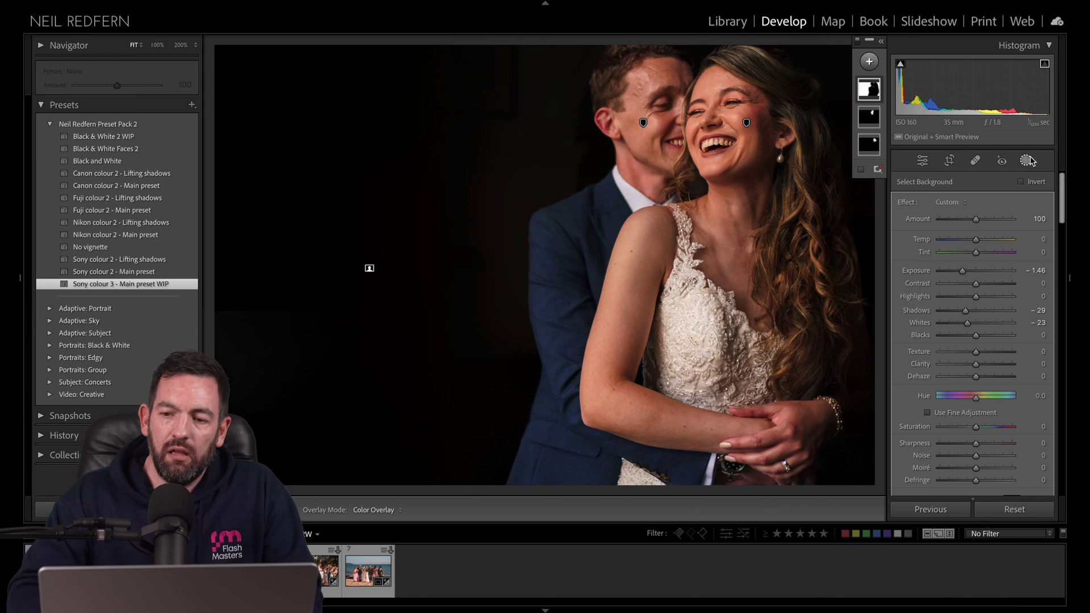
key("shift+w")
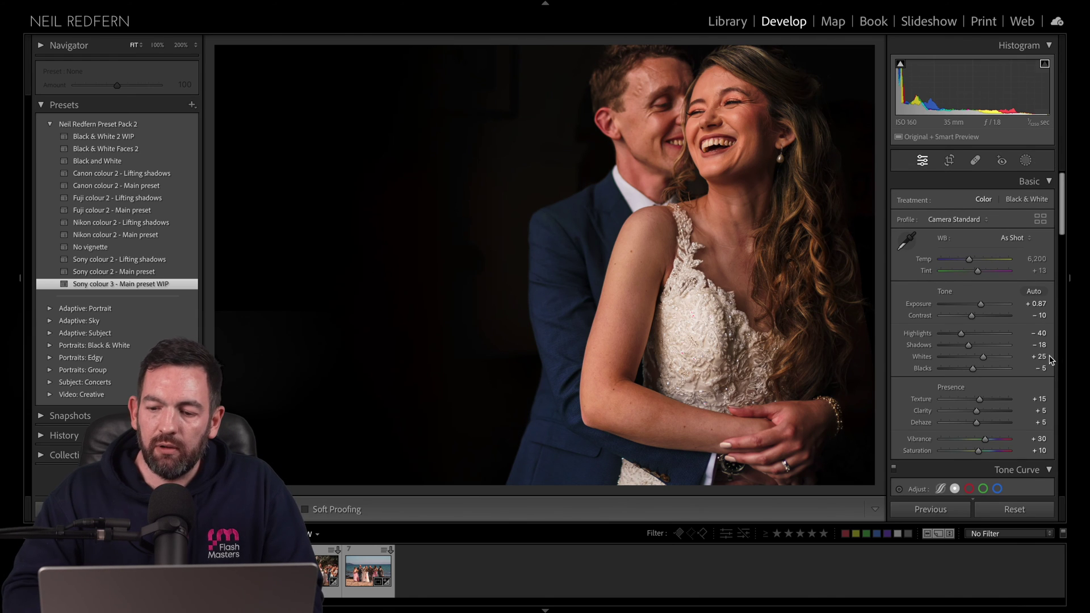
- Set the dark couple portrait's overall Whites to +36, and compare the photo before and after the edits
left_click_drag(1050, 359, 1056, 359)
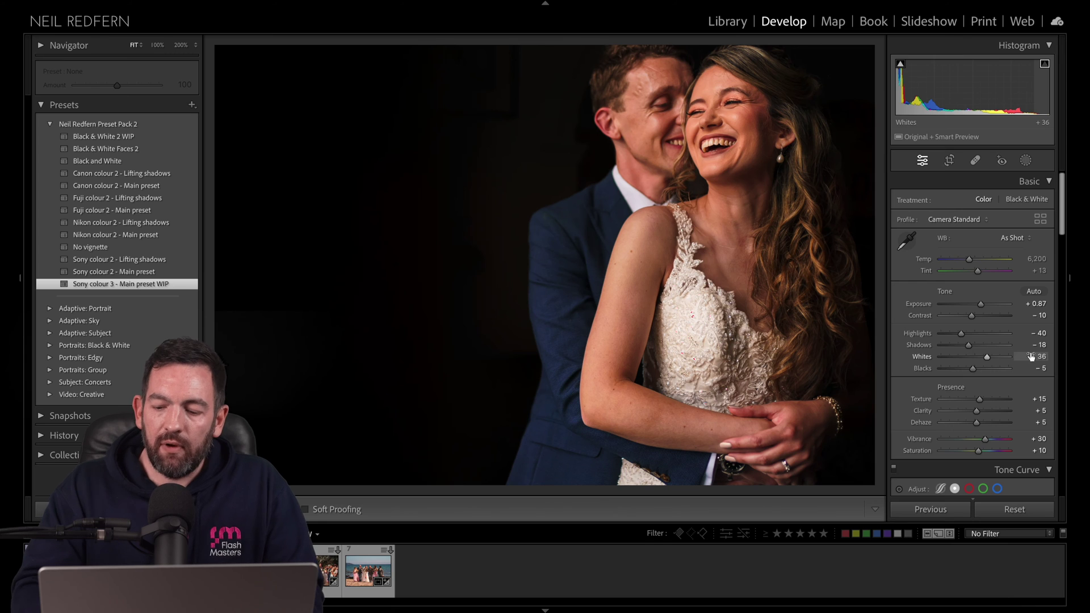
key("backslash")
key("backslash")
key("backslash")
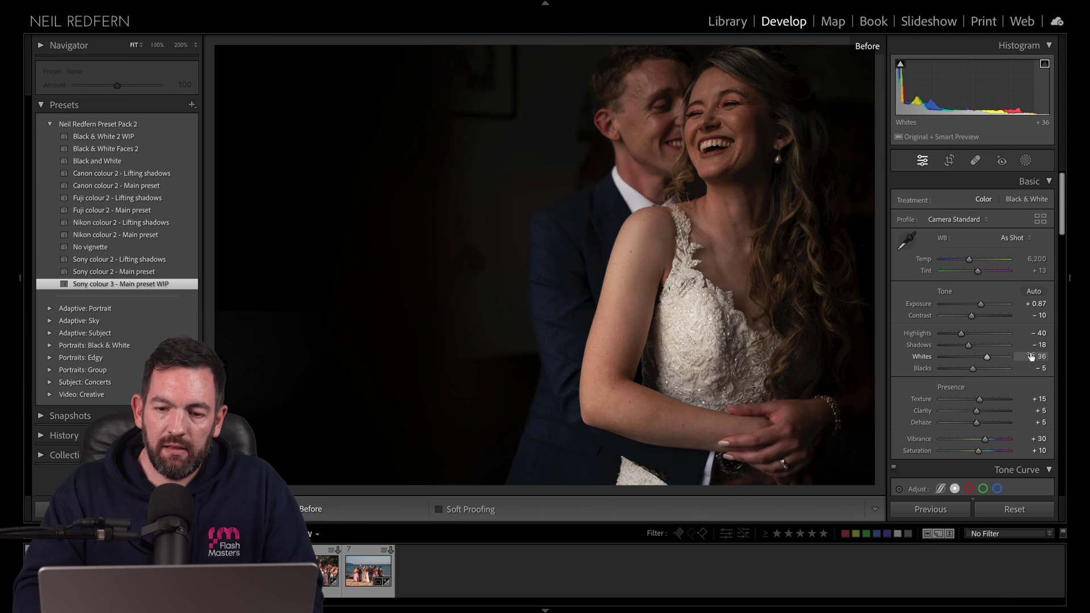
key("backslash")
key("backslash")
key("backslash")
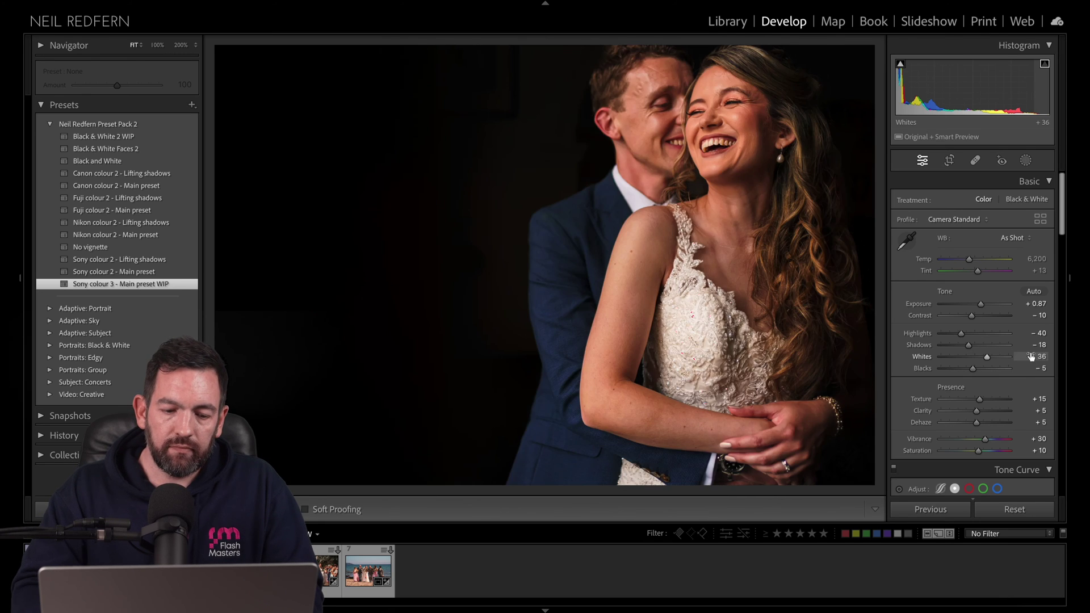
- Open the orange bokeh couple portrait, shift its tighter crop so the couple sits nearer the right edge, and set Exposure to +0.79
key("Left")
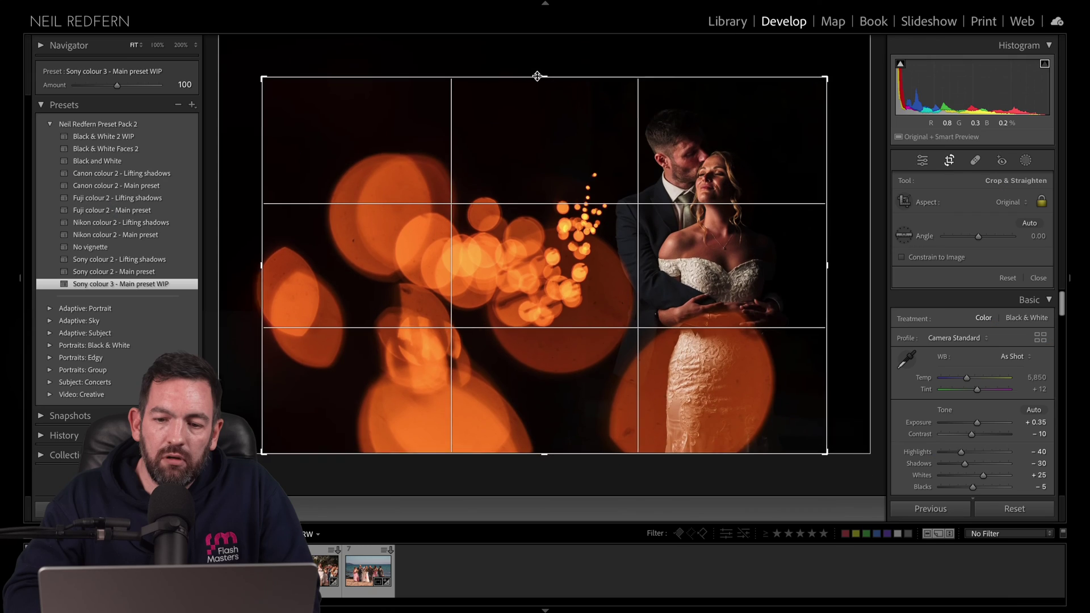
left_click_drag(535, 165, 562, 167)
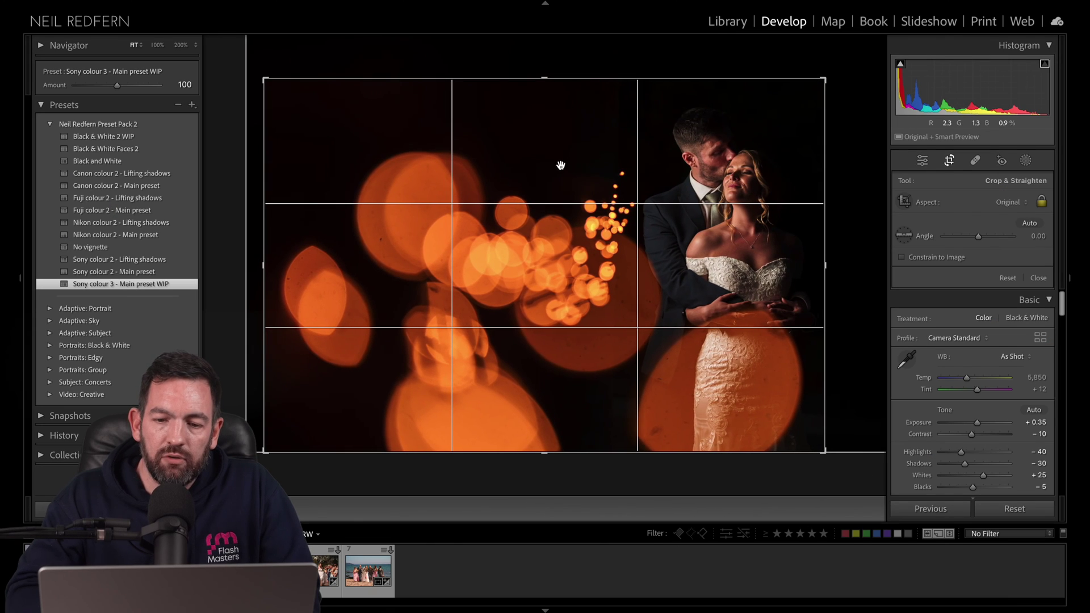
key("Return")
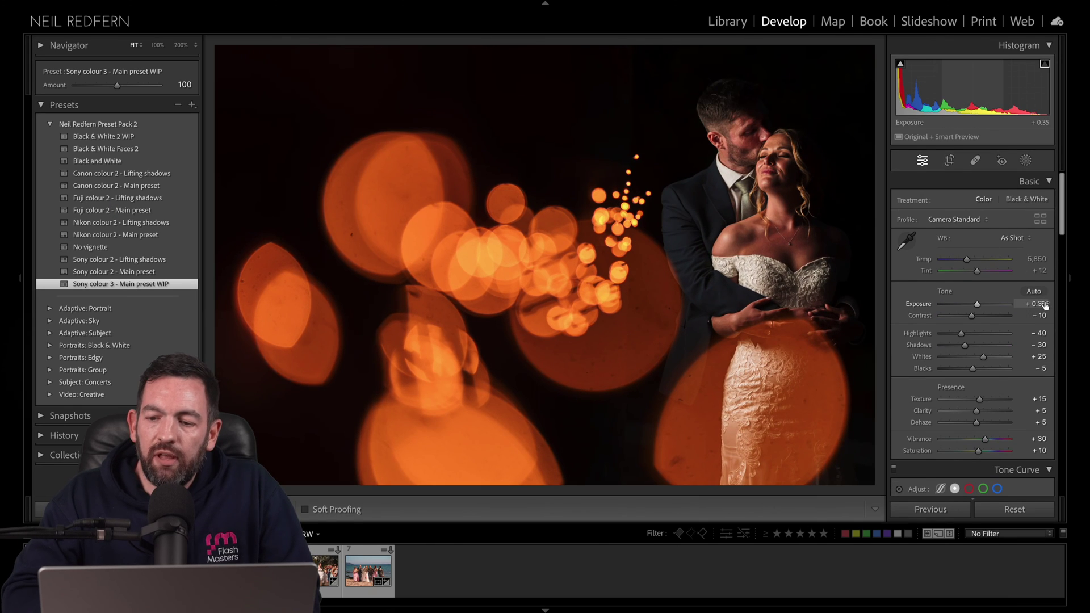
left_click_drag(1034, 303, 1067, 303)
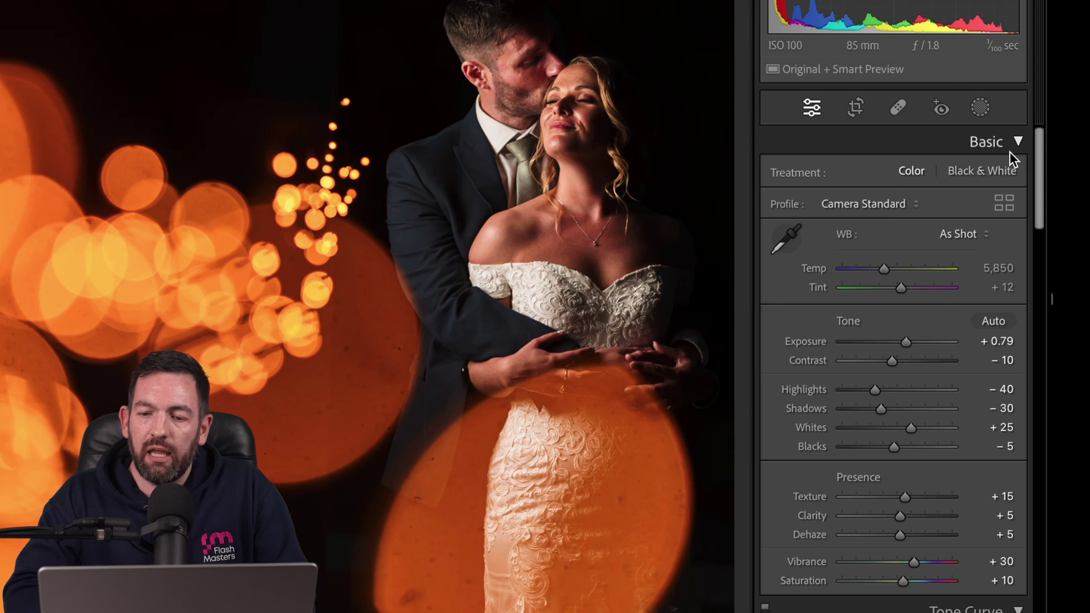
- Create a single mask of the bride's skin from Person 2 using Face Skin, Body Skin, Eyebrows and Lips
left_click(980, 111)
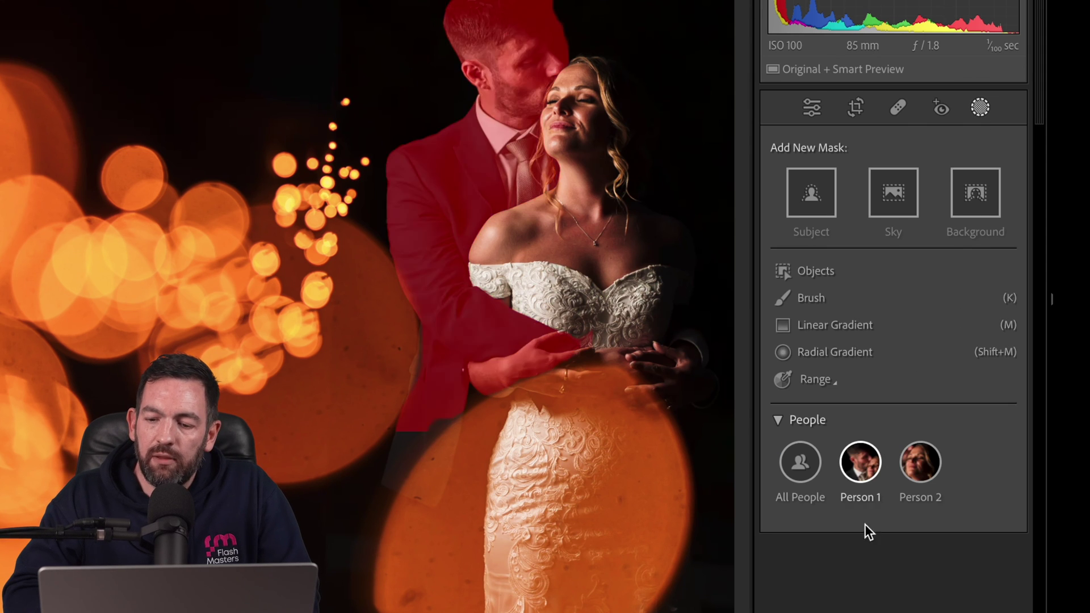
left_click(920, 461)
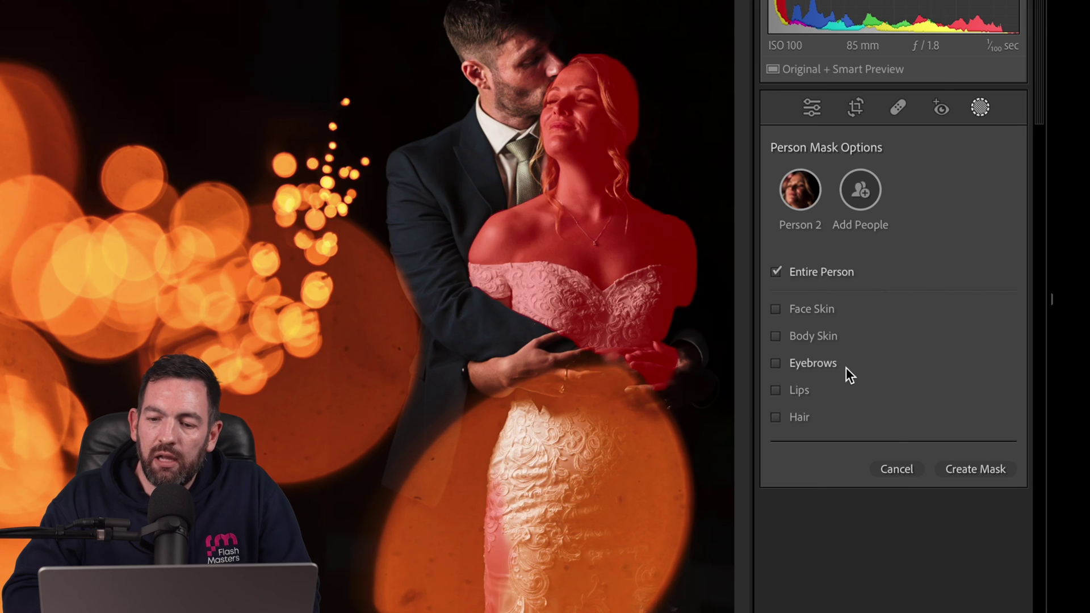
left_click(776, 309)
left_click(775, 336)
left_click(775, 363)
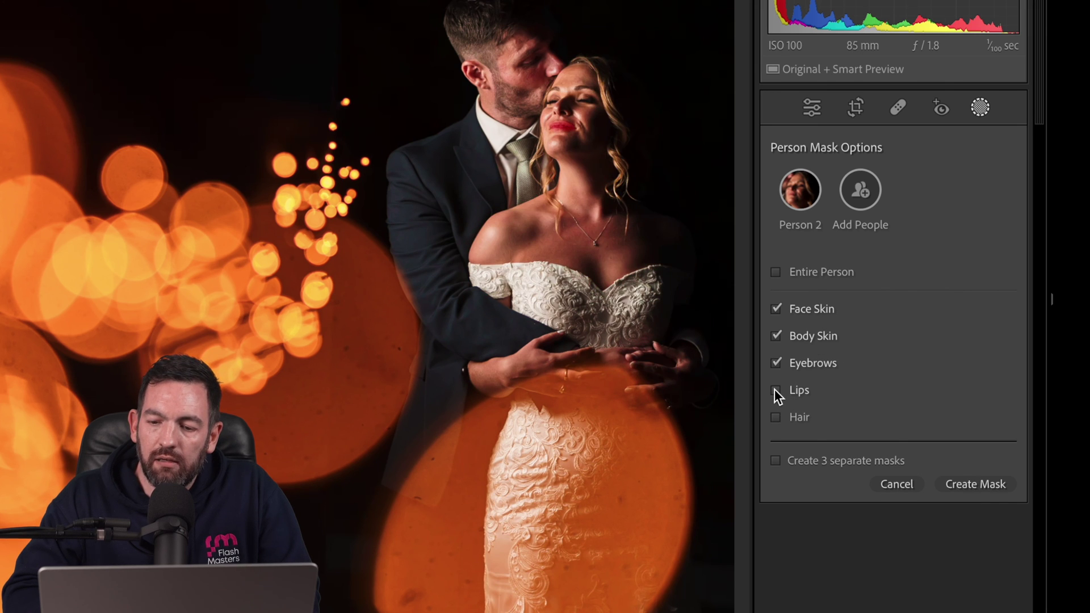
left_click(775, 389)
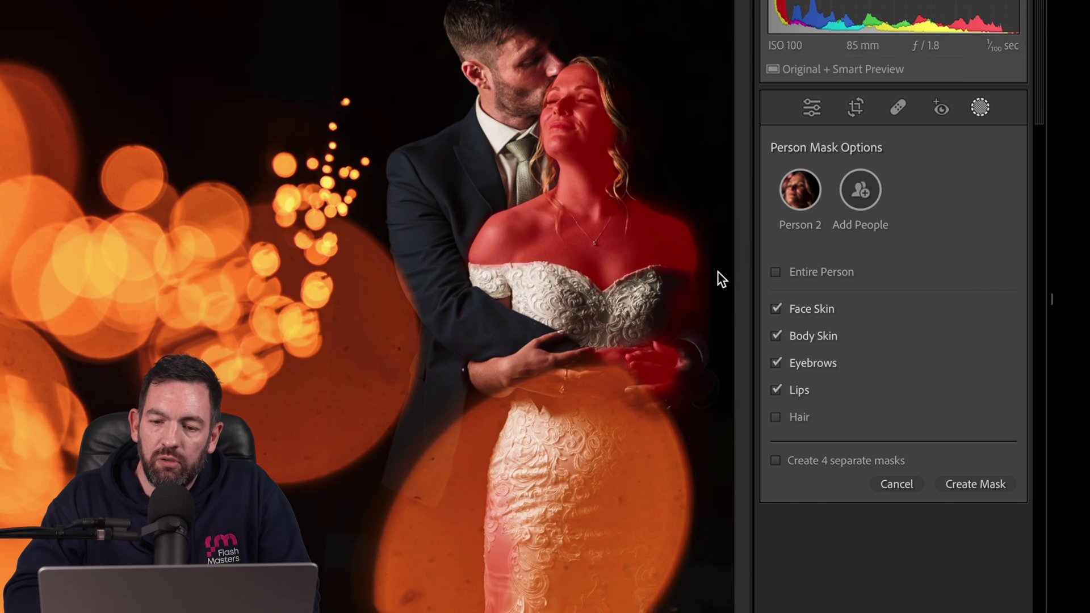
left_click(981, 486)
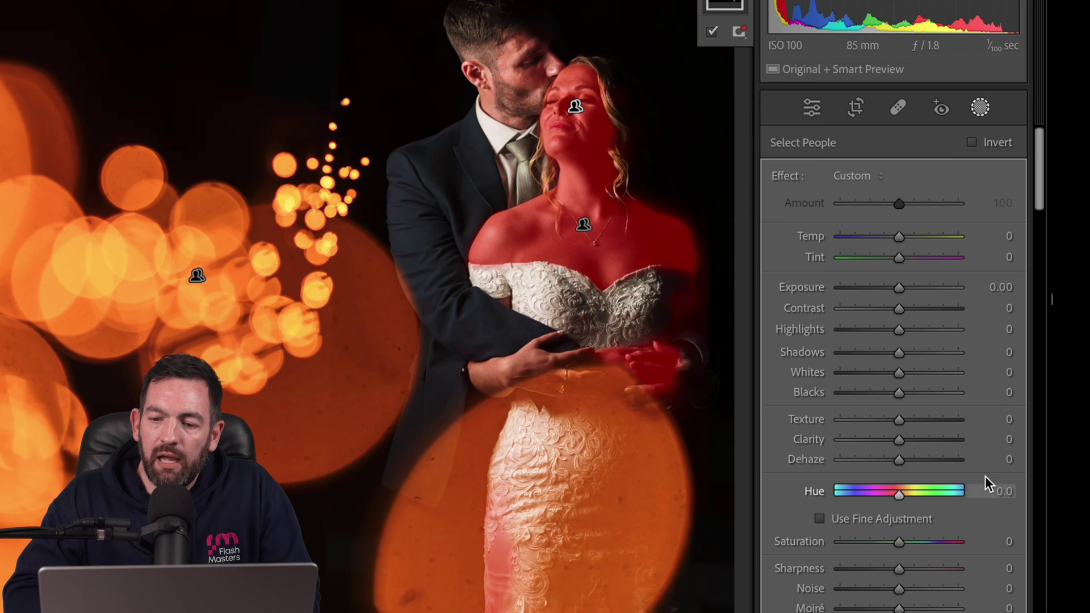
- Adjust the bride's skin mask with Exposure 0.20, Shadows 18, Texture -11 and Clarity -25
left_click_drag(1001, 287, 1008, 287)
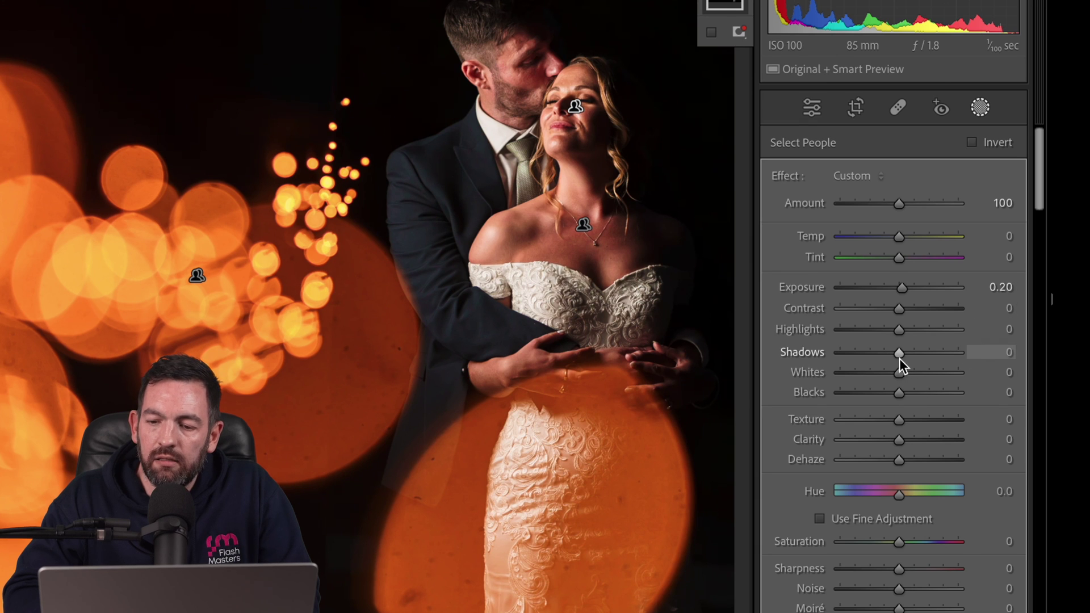
left_click_drag(900, 353, 912, 353)
left_click_drag(901, 445, 891, 418)
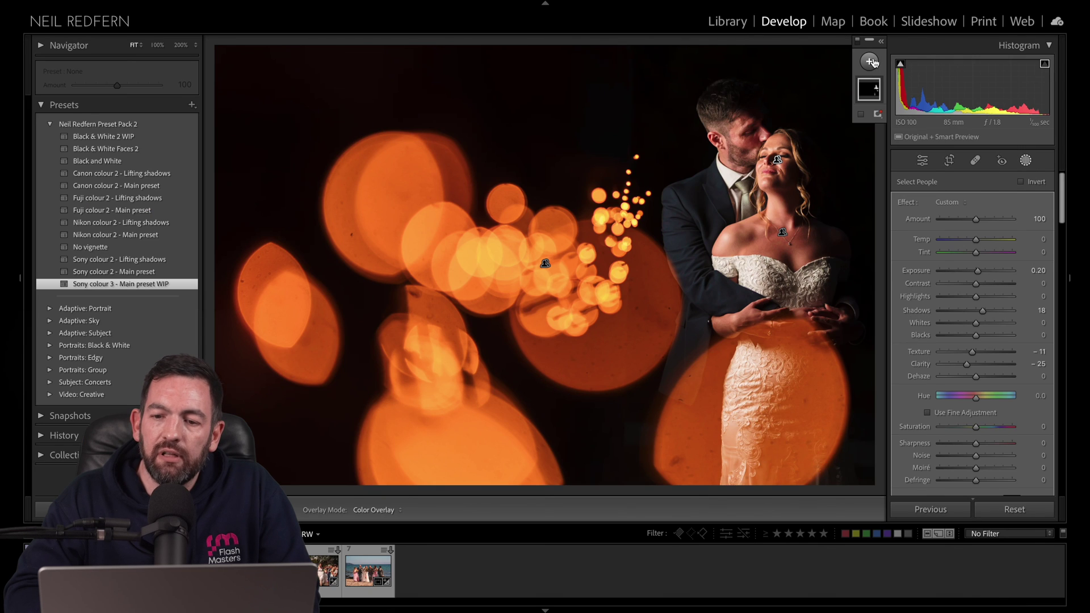
- Mask the background of the orange bokeh portrait, set Temp to 69 and Saturation to 19, and reduce its Clarity
left_click(870, 61)
left_click(895, 114)
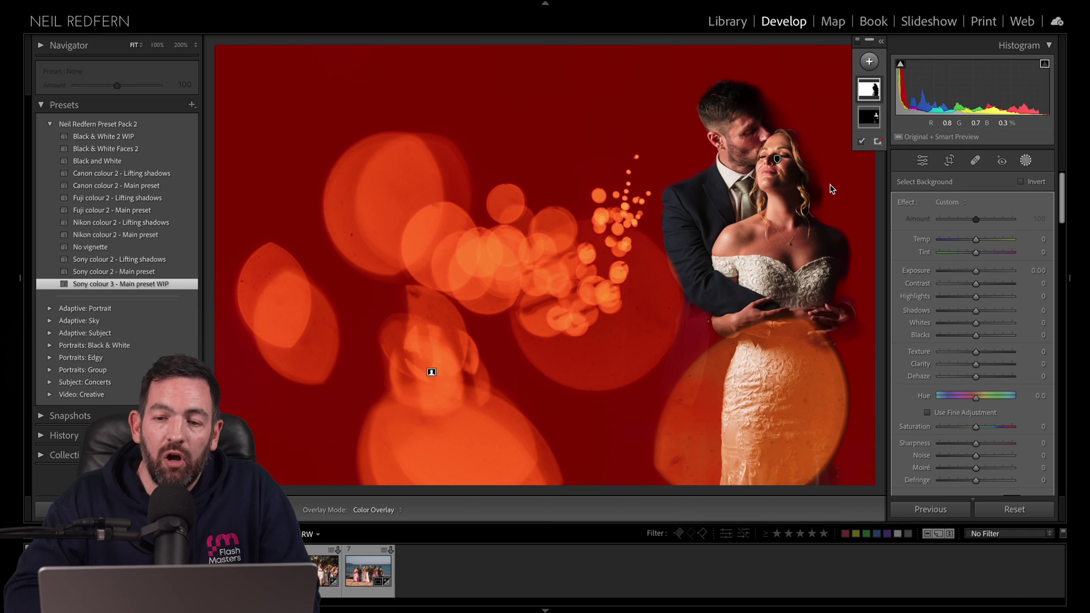
left_click_drag(976, 239, 993, 239)
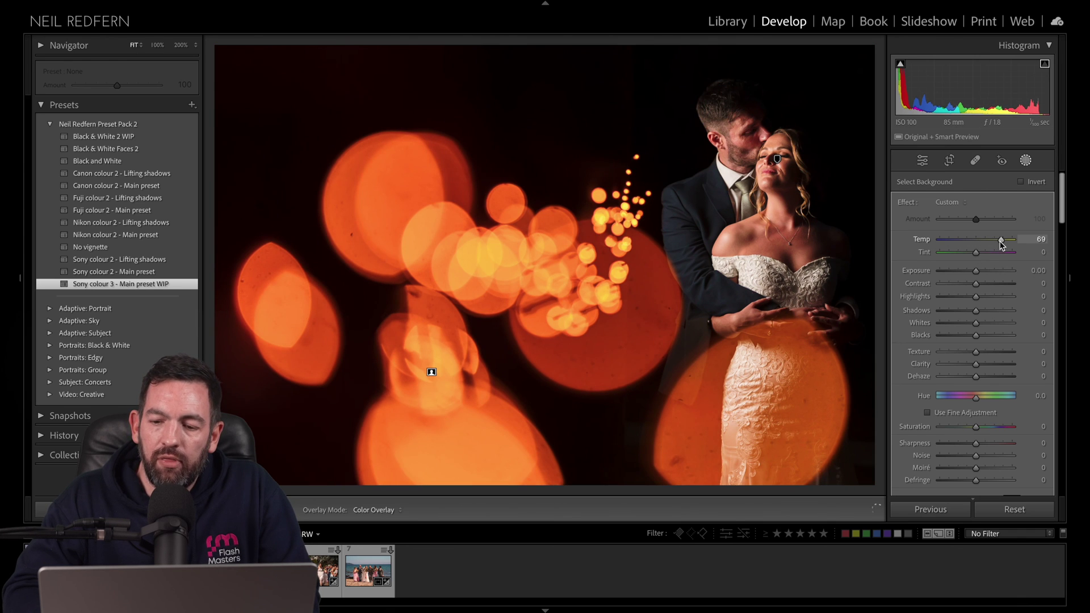
left_click_drag(976, 427, 989, 427)
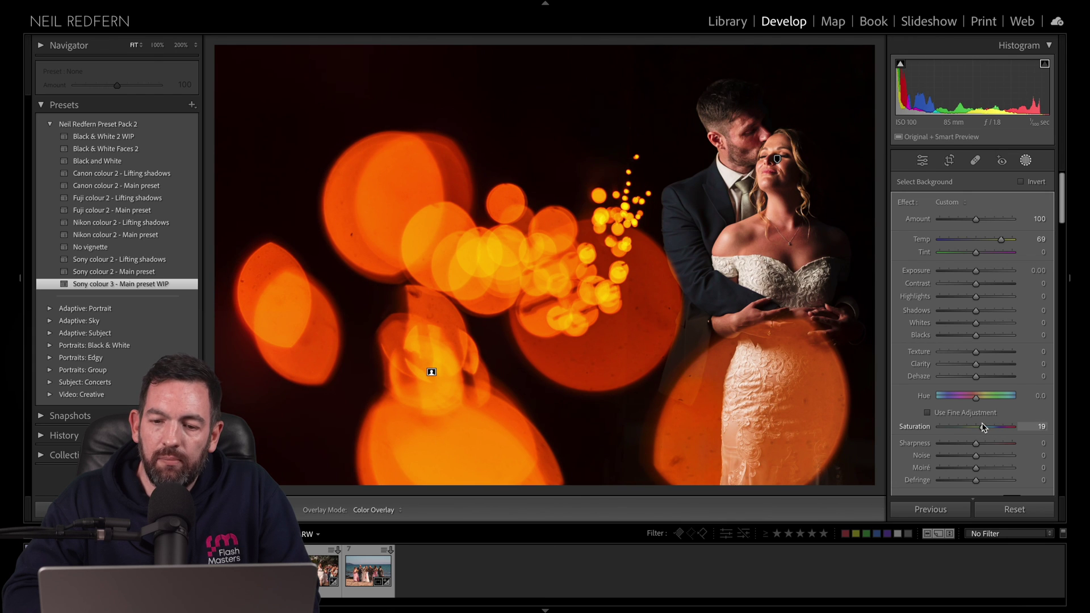
mouse_move(976, 363)
left_mouse_down()
mouse_move(963, 367)
mouse_move(970, 353)
left_mouse_up()
left_click(1026, 161)
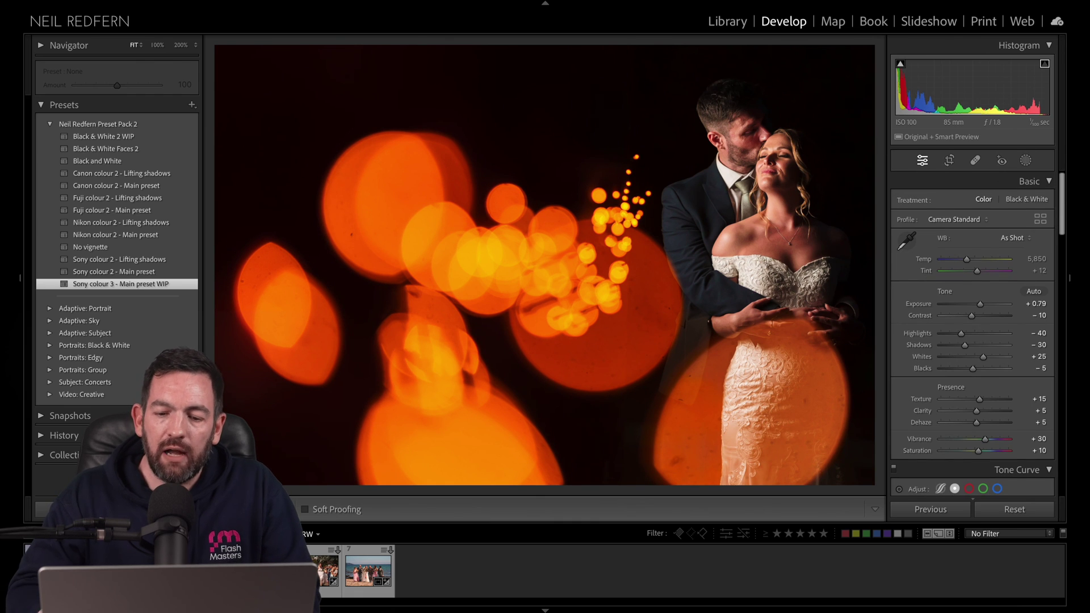
- Compare the orange bokeh couple portrait before and after the edits
key("backslash")
key("backslash")
key("backslash")
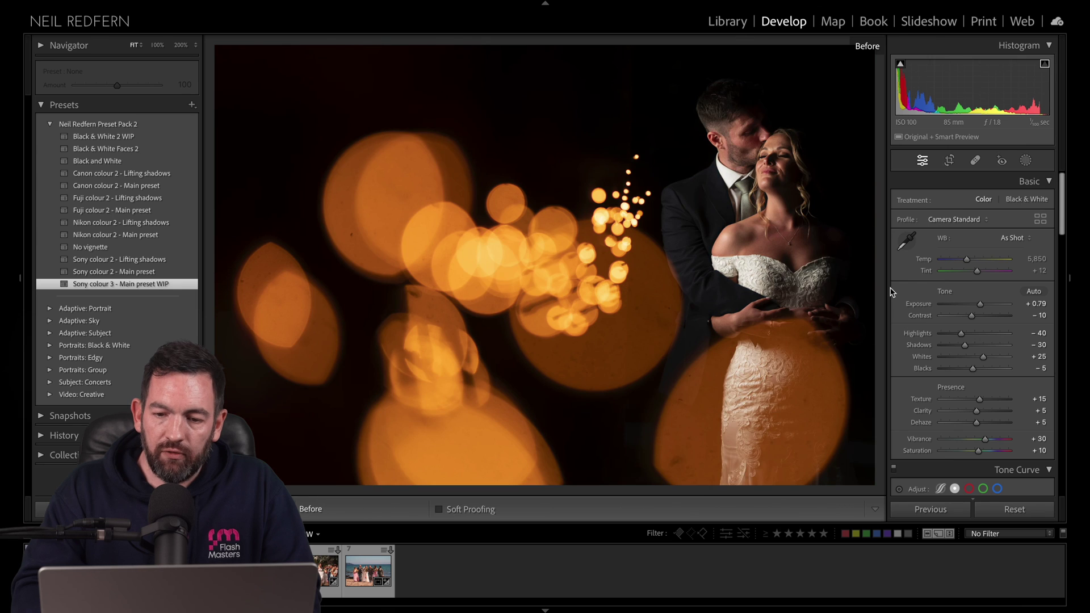
key("backslash")
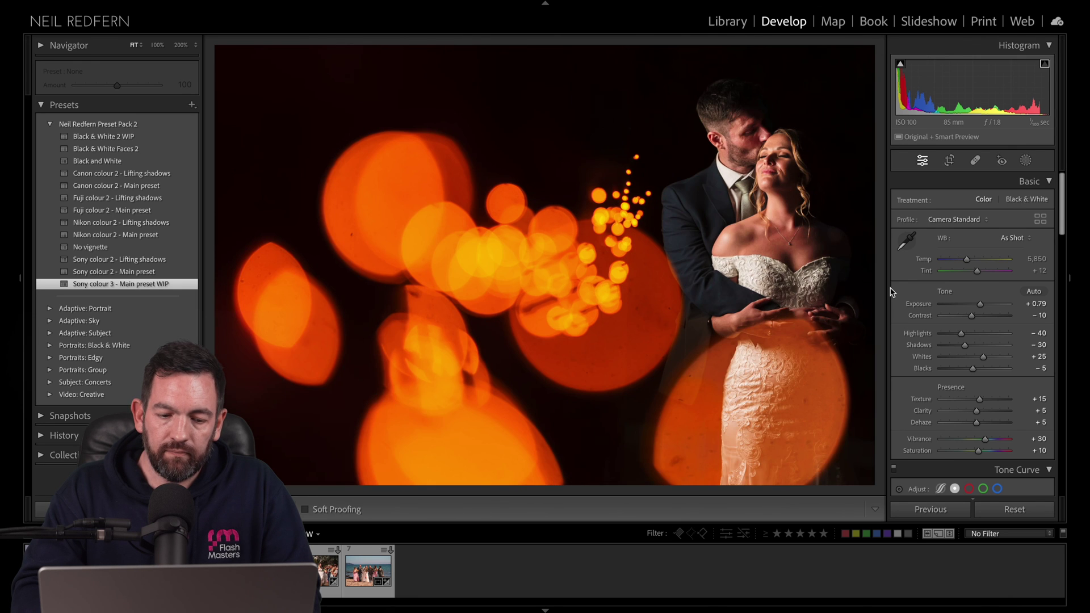
key("backslash")
key("backslash")
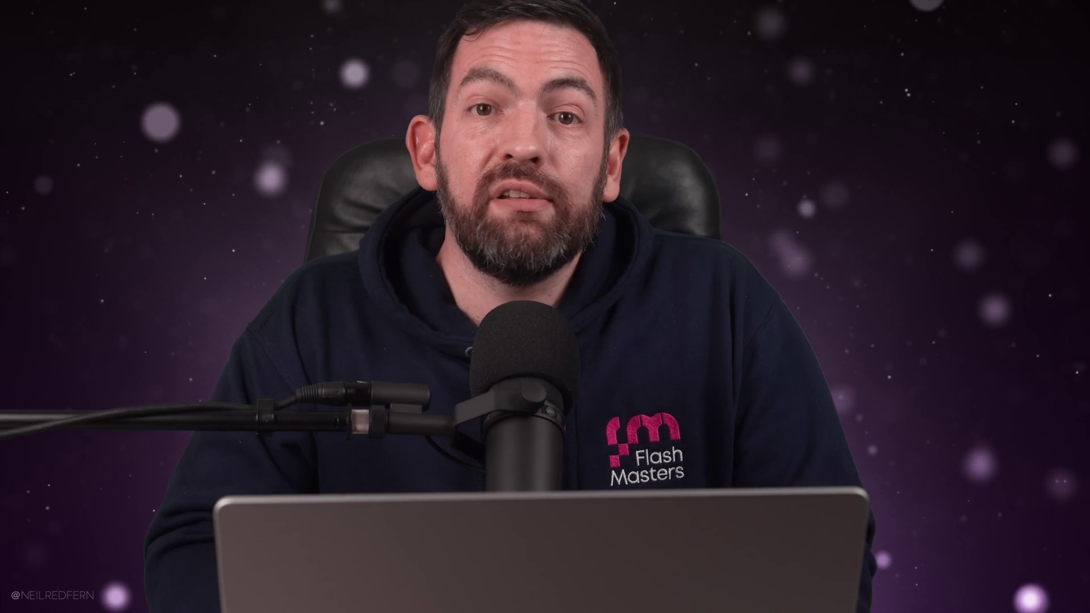